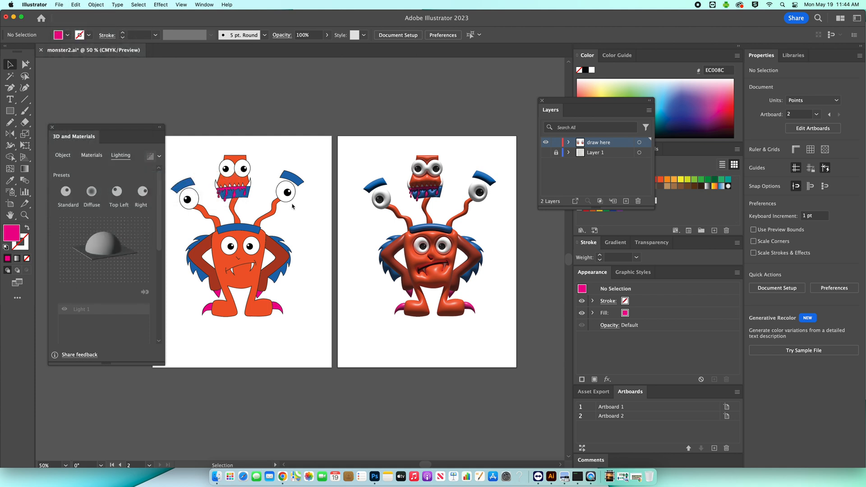
- Export the artboards as monster2.png to the Desktop in PNG format, using all artboards
{"action": "left_click", "coordinate": [368, 176]}
{"action": "left_click", "coordinate": [383, 164]}
{"action": "left_click", "coordinate": [384, 165]}
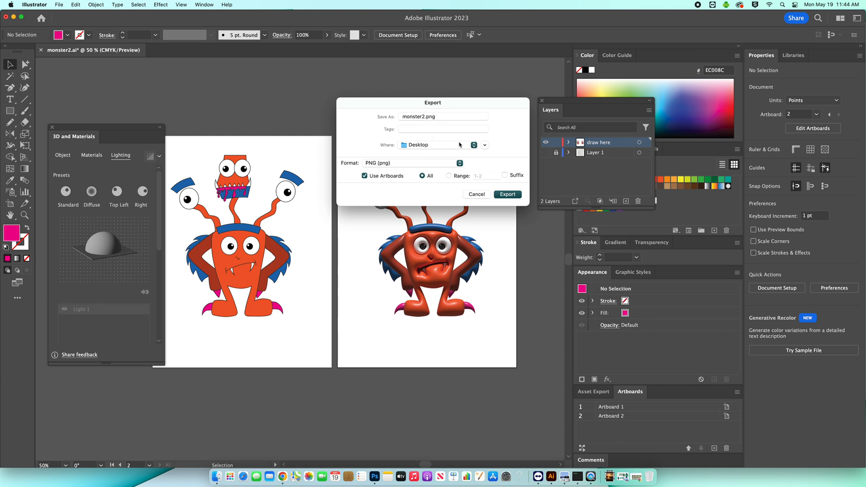
{"action": "left_click", "coordinate": [504, 195]}
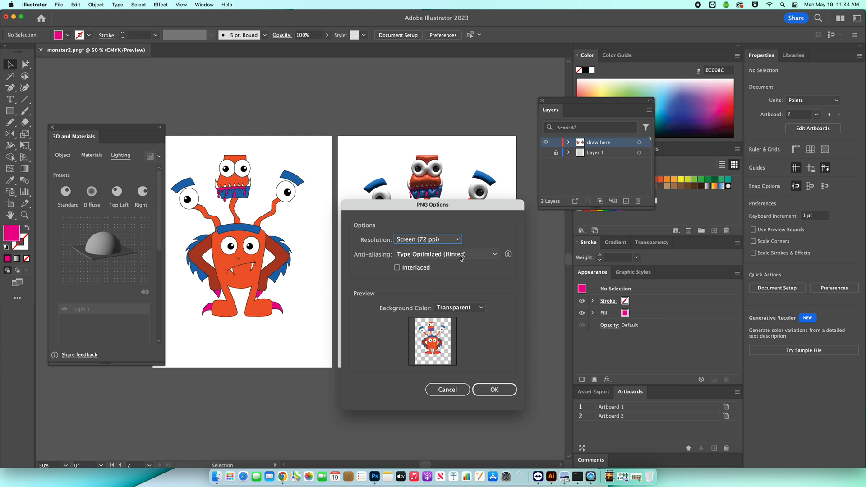
- Set the PNG resolution to High (300 ppi) and confirm the export
{"action": "left_click_drag", "start_coordinate": [435, 211], "coordinate": [337, 174]}
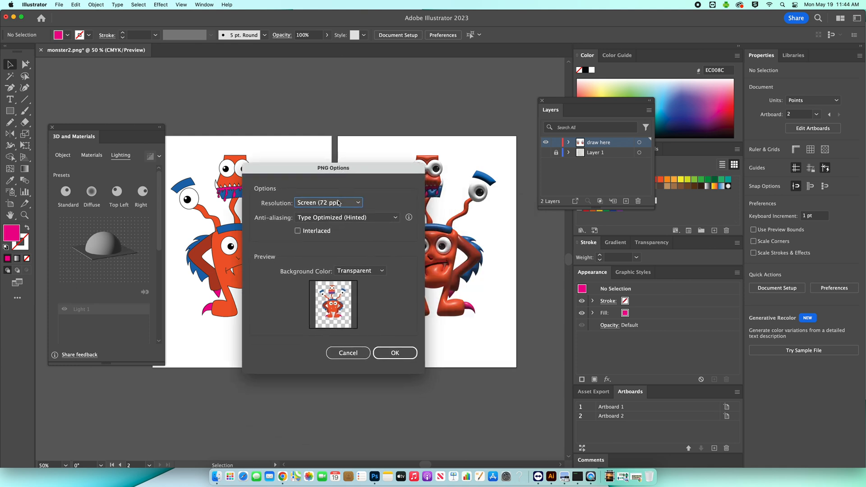
{"action": "left_click", "coordinate": [301, 204]}
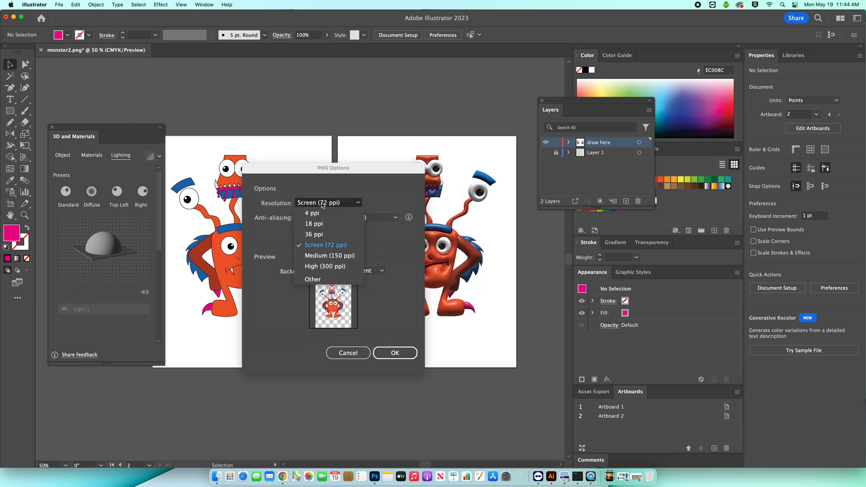
{"action": "left_click", "coordinate": [332, 267]}
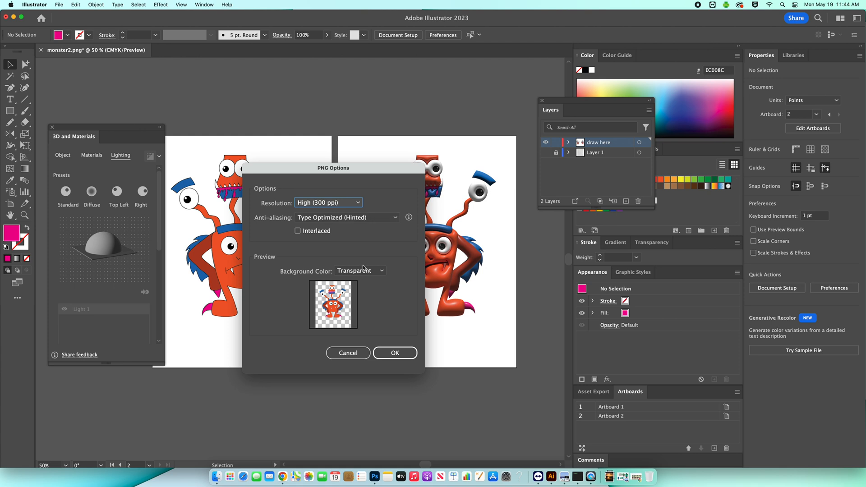
{"action": "left_click", "coordinate": [399, 353]}
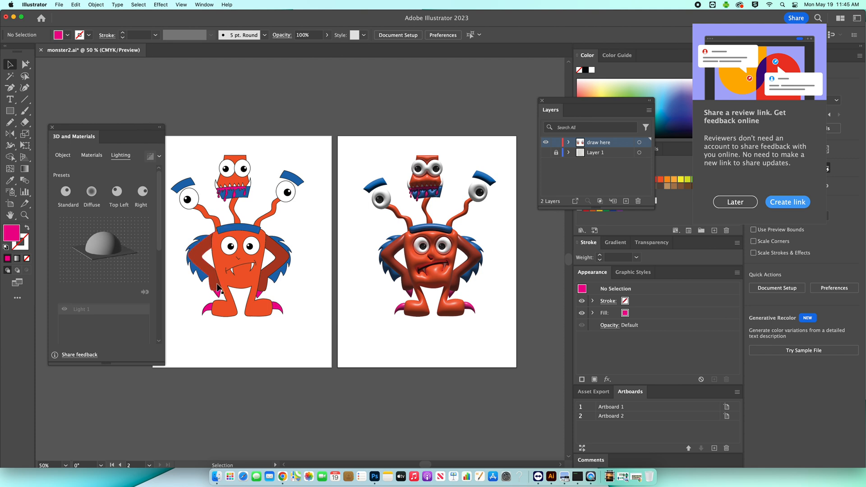
- Switch to Chrome and log in to NewArc in its open tab
{"action": "left_click", "coordinate": [283, 477]}
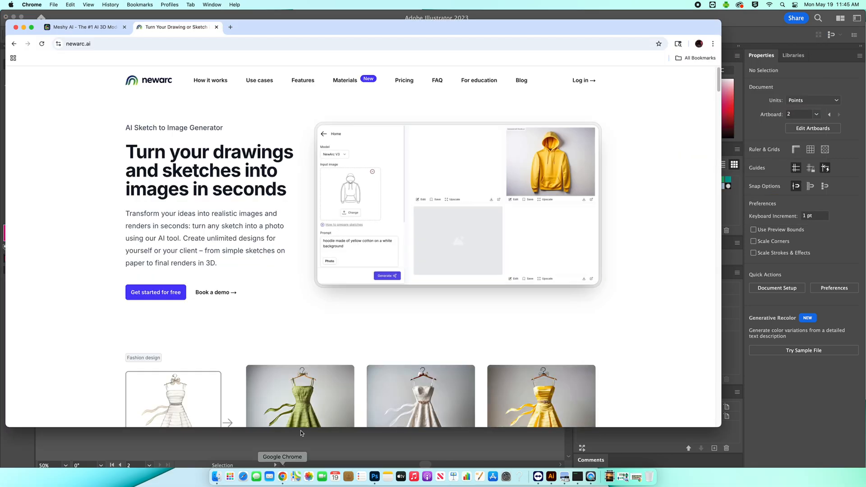
{"action": "left_click", "coordinate": [81, 51]}
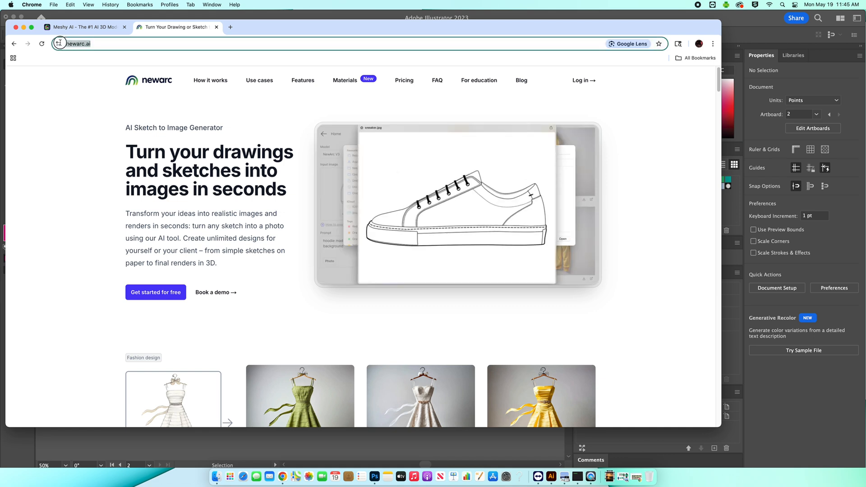
{"action": "left_click", "coordinate": [87, 30]}
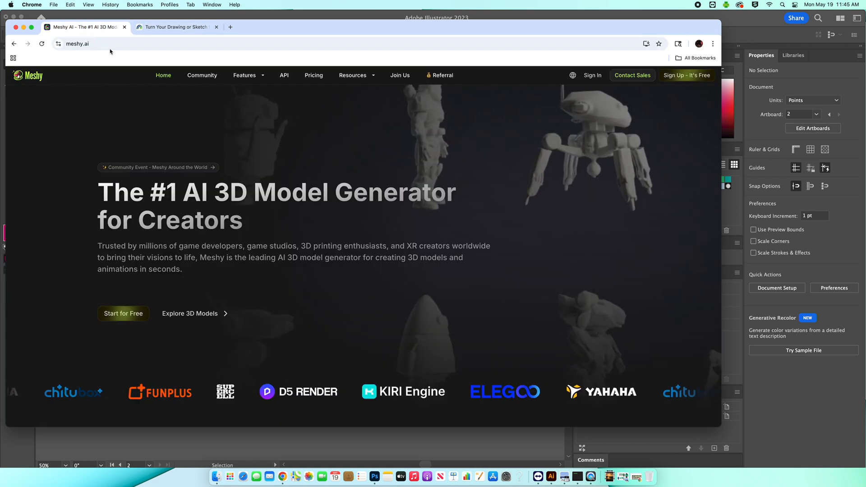
{"action": "left_click", "coordinate": [163, 28]}
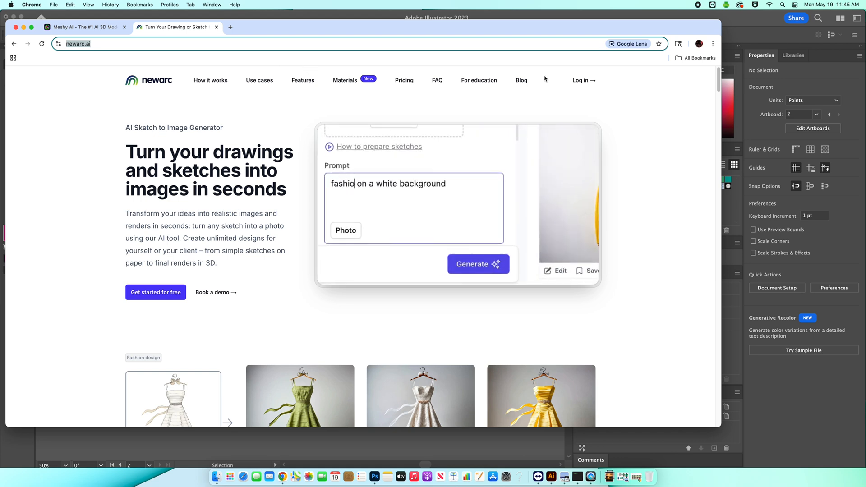
{"action": "left_click", "coordinate": [582, 85]}
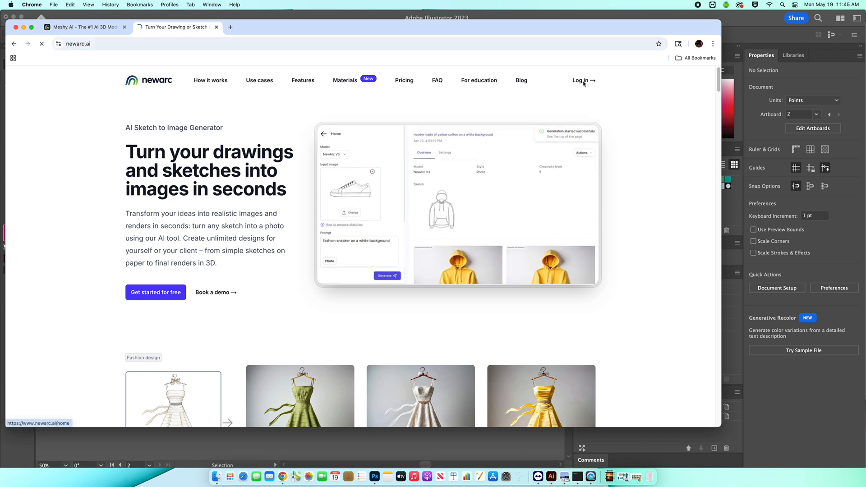
{"action": "left_click", "coordinate": [363, 329]}
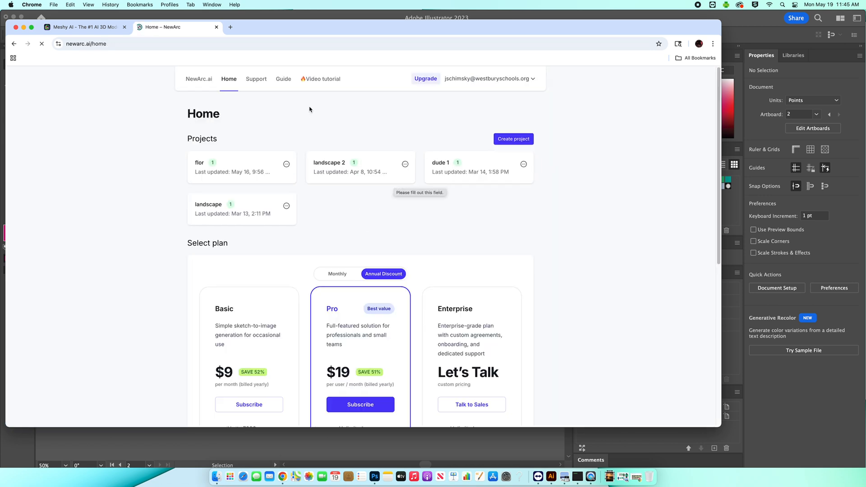
- Sign in to Meshy with the school Google account
{"action": "left_click", "coordinate": [104, 27]}
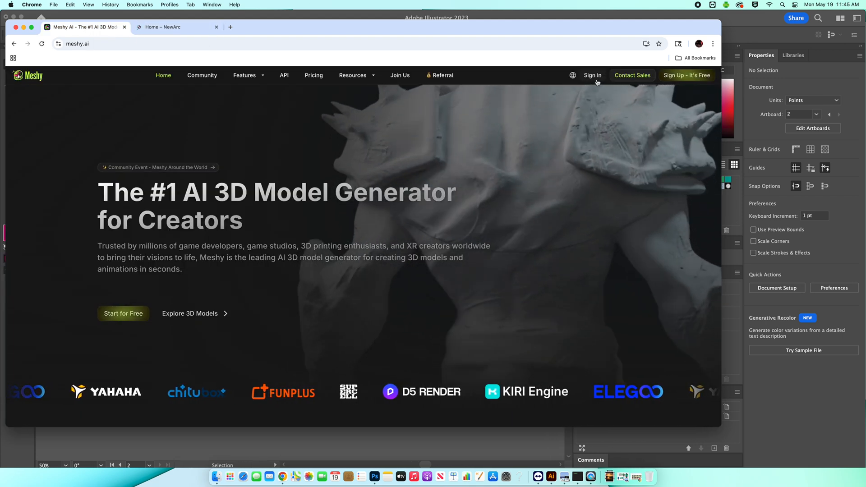
{"action": "left_click", "coordinate": [592, 75]}
{"action": "left_click", "coordinate": [374, 283]}
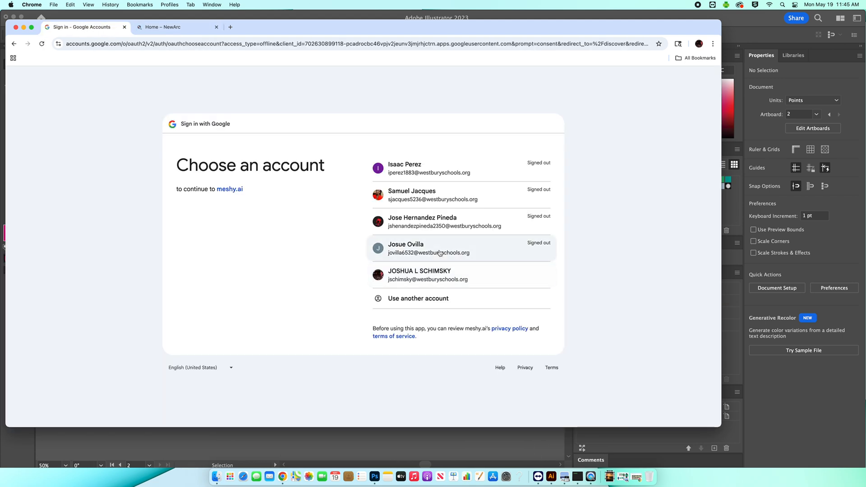
{"action": "left_click", "coordinate": [436, 298]}
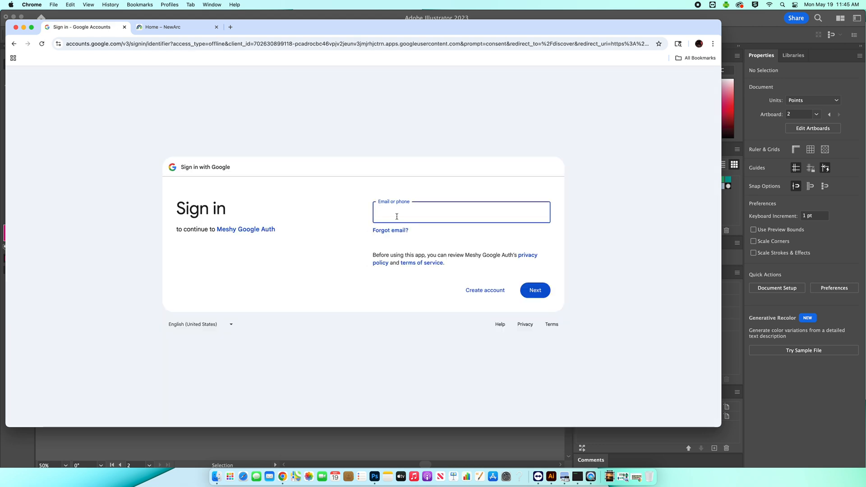
{"action": "left_click", "coordinate": [14, 44]}
{"action": "left_click", "coordinate": [442, 274]}
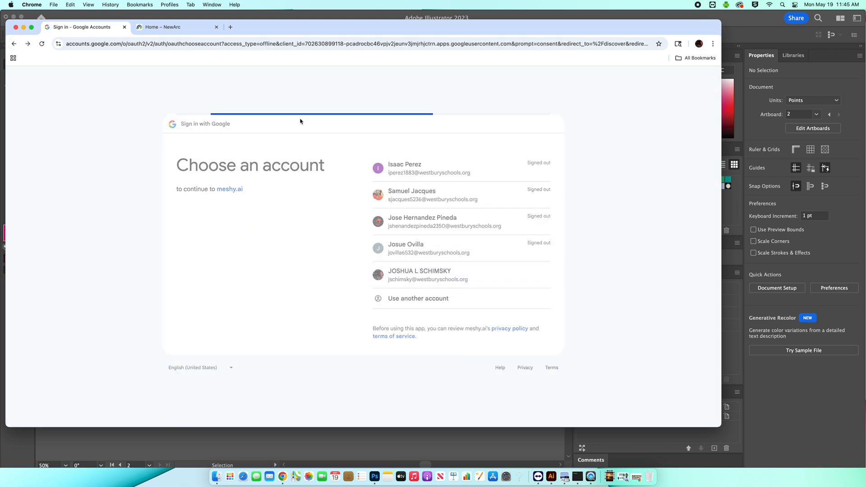
{"action": "left_click", "coordinate": [512, 285]}
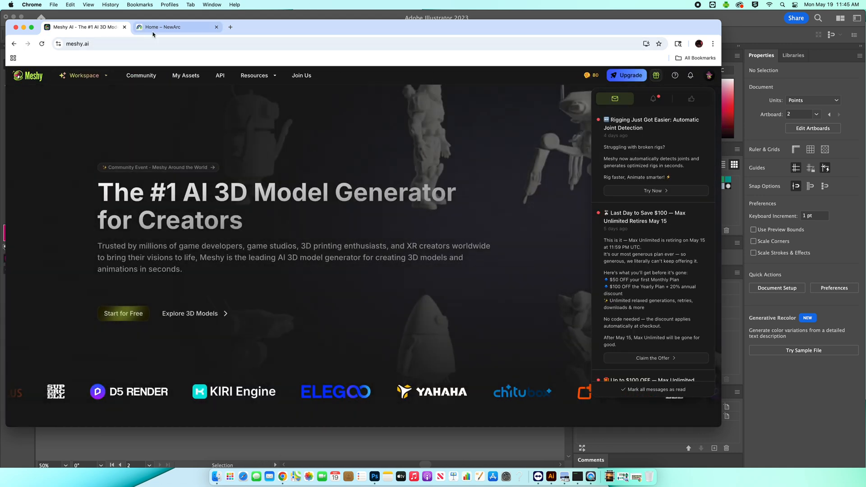
- Create a new NewArc project named charcater 1
{"action": "left_click", "coordinate": [158, 29]}
{"action": "mouse_move", "coordinate": [260, 31]}
{"action": "left_mouse_down"}
{"action": "mouse_move", "coordinate": [280, 119]}
{"action": "mouse_move", "coordinate": [265, 28]}
{"action": "left_mouse_up"}
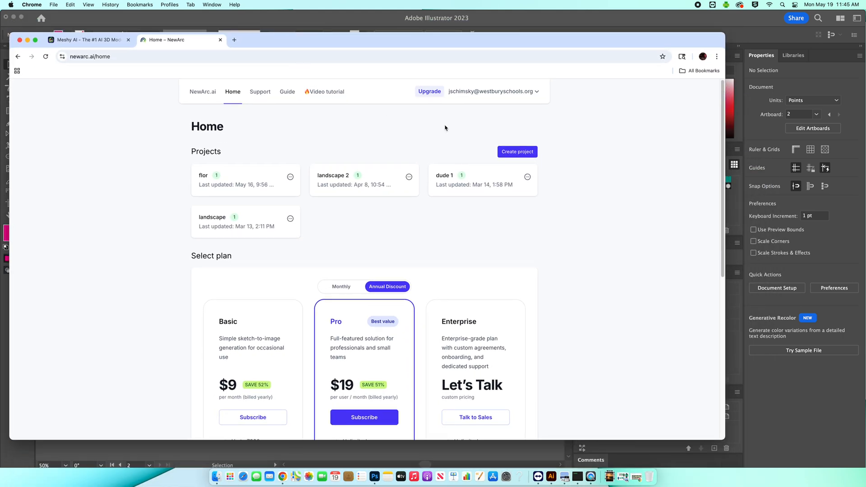
{"action": "left_click", "coordinate": [513, 153]}
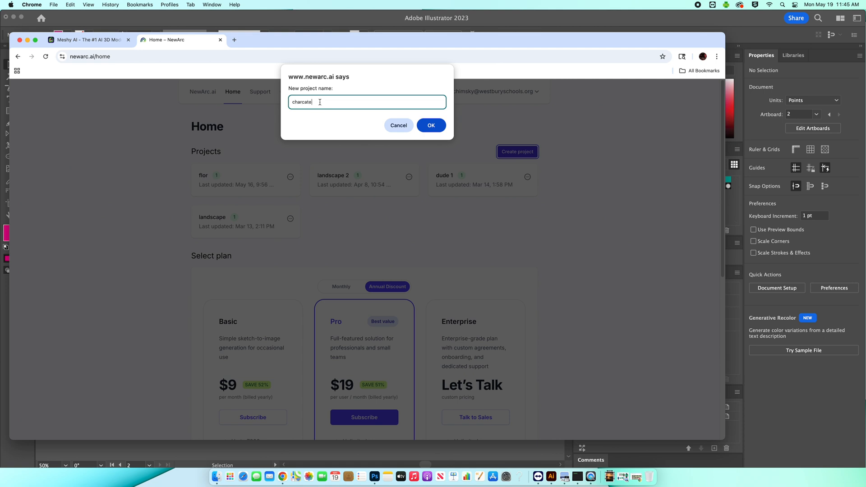
{"action": "type", "text": "charcater 1"}
{"action": "left_click", "coordinate": [431, 125]}
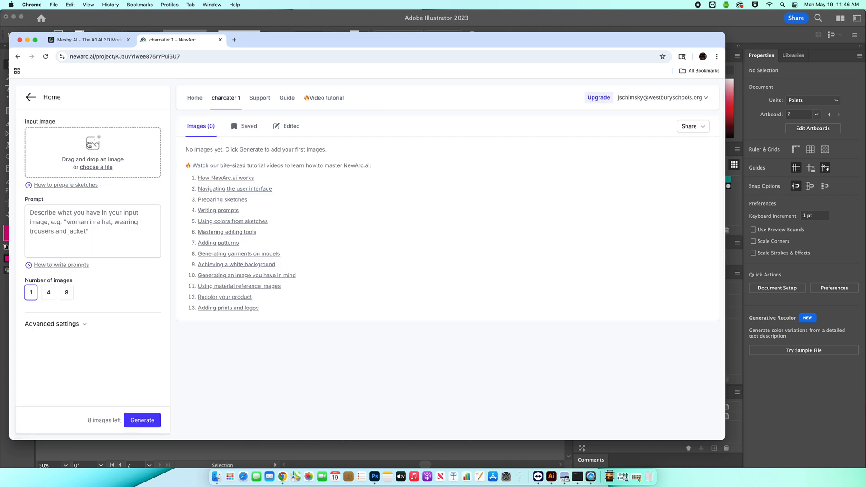
- Open a Finder window and go to the Desktop folder
{"action": "left_click", "coordinate": [217, 476]}
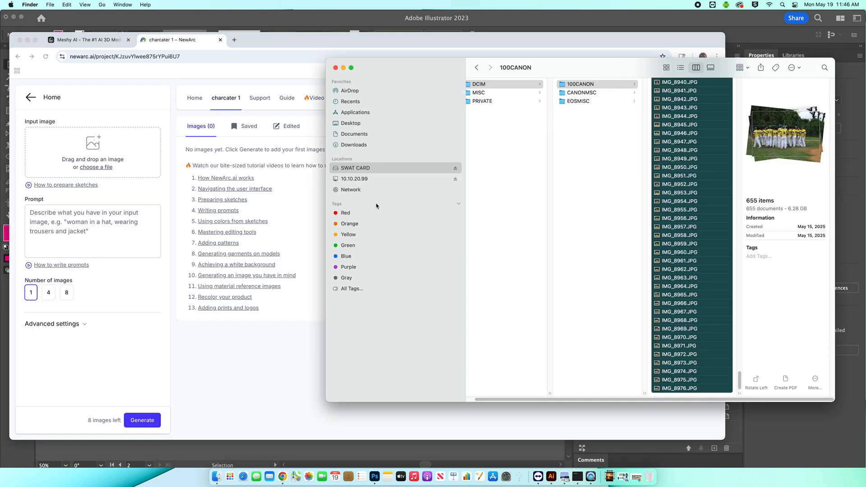
{"action": "left_click", "coordinate": [389, 181]}
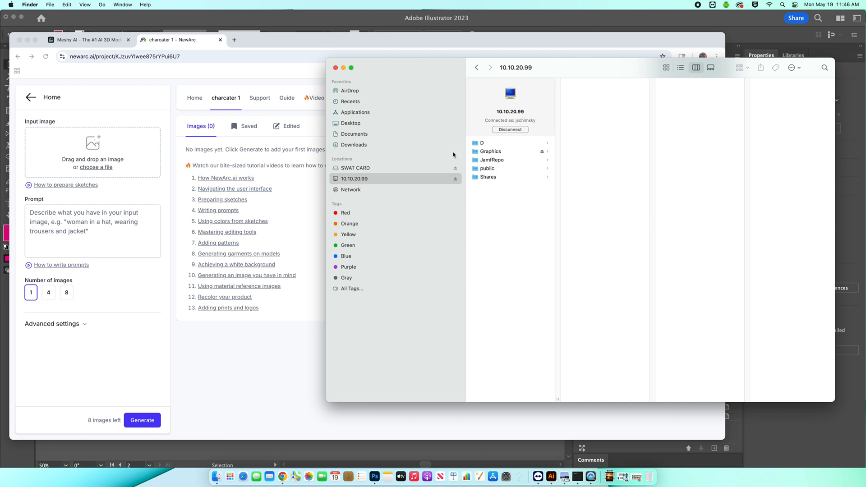
{"action": "left_click", "coordinate": [365, 123]}
{"action": "left_click", "coordinate": [507, 95]}
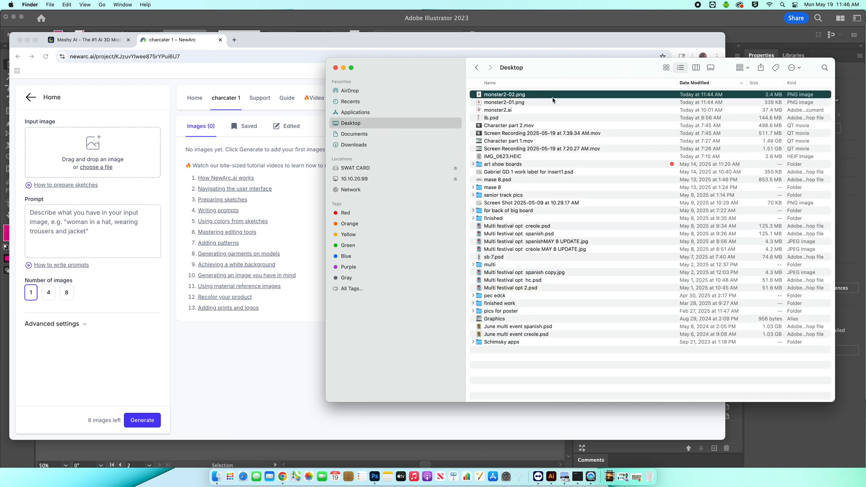
- Preview the exported monster2-01.png and monster2-02.png images
{"action": "key", "text": "space"}
{"action": "key", "text": "space"}
{"action": "left_click_drag", "start_coordinate": [510, 96], "coordinate": [496, 96]}
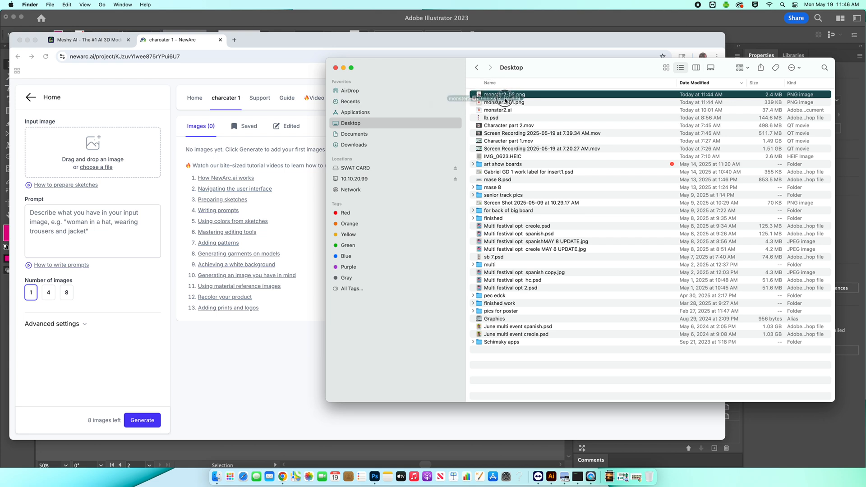
{"action": "left_click", "coordinate": [533, 103]}
{"action": "key", "text": "space"}
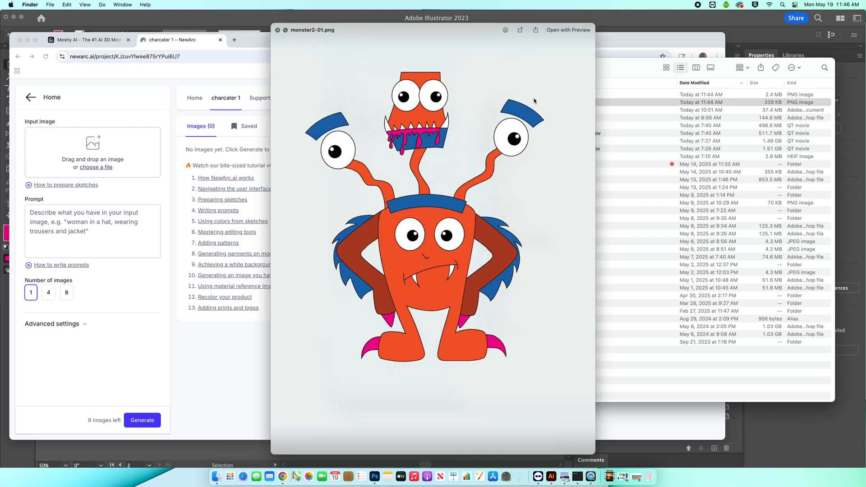
{"action": "key", "text": "space"}
{"action": "left_click", "coordinate": [540, 95]}
{"action": "key", "text": "space"}
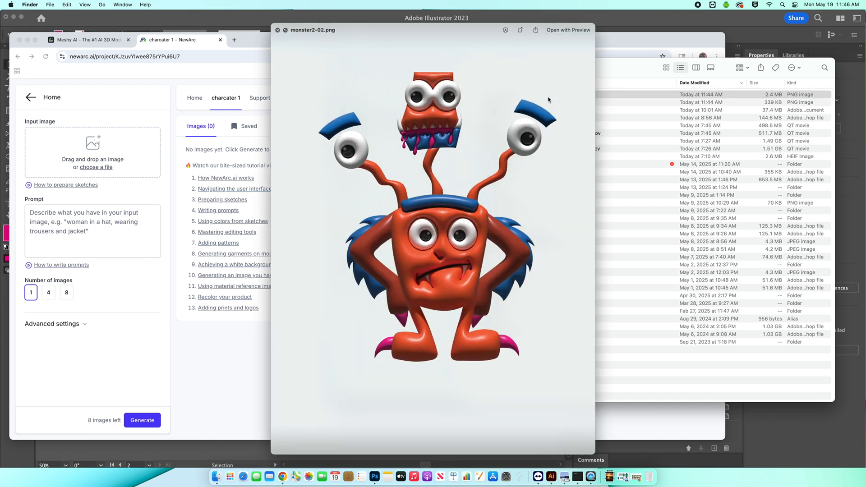
{"action": "key", "text": "space"}
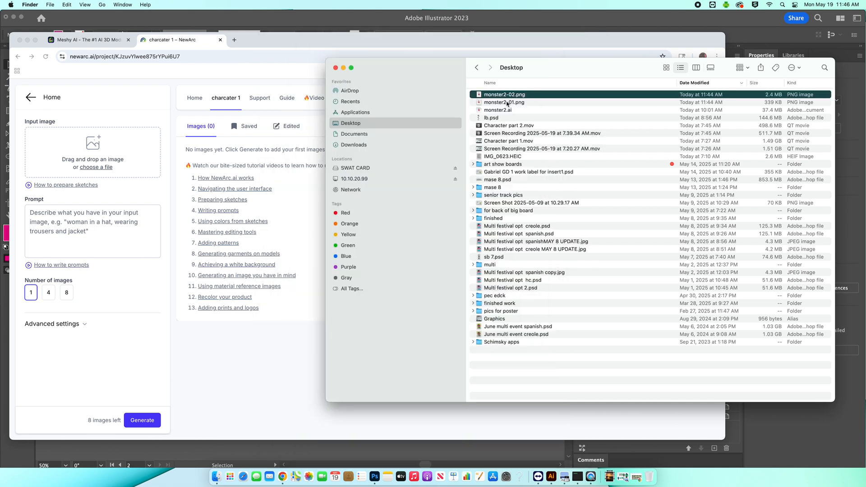
- Upload monster2-01.png from the Desktop as the project's input image
{"action": "left_click_drag", "start_coordinate": [507, 104], "coordinate": [108, 135]}
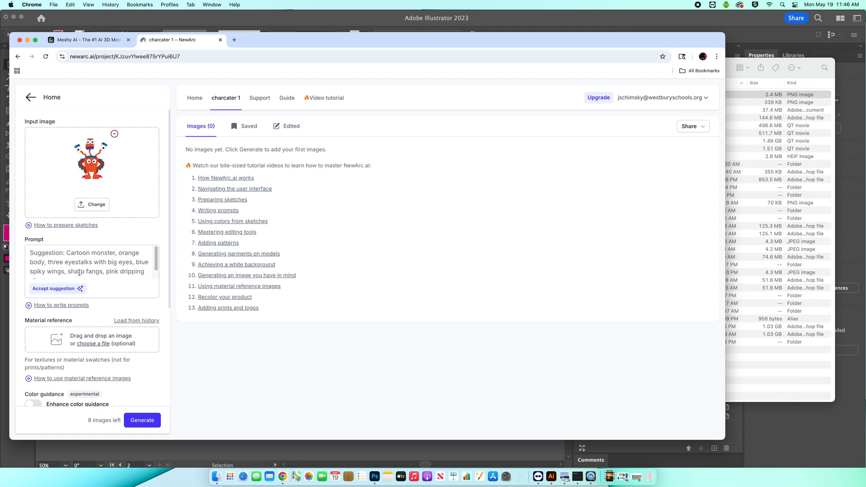
{"action": "left_click_drag", "start_coordinate": [155, 263], "coordinate": [157, 270]}
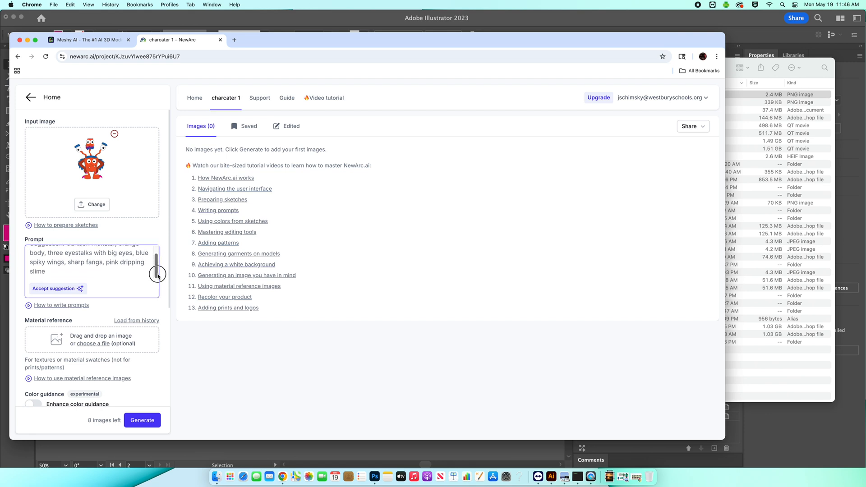
- Generate one image from the uploaded sketch using the suggested monster prompt
{"action": "scroll", "coordinate": [91, 382], "scroll_direction": "down", "scroll_amount": 5}
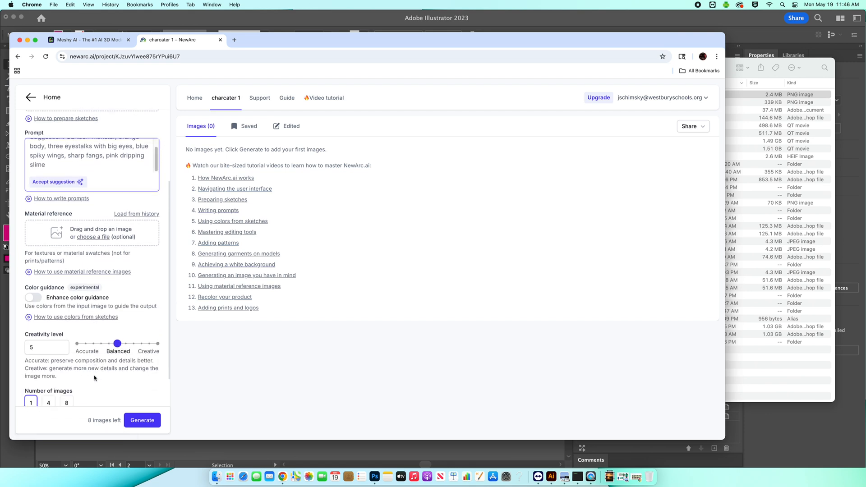
{"action": "scroll", "coordinate": [94, 378], "scroll_direction": "down", "scroll_amount": 1}
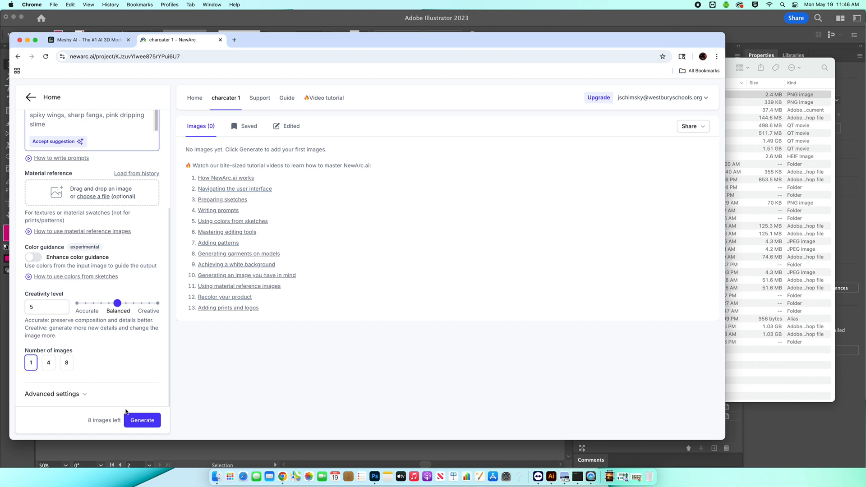
{"action": "left_click", "coordinate": [137, 421]}
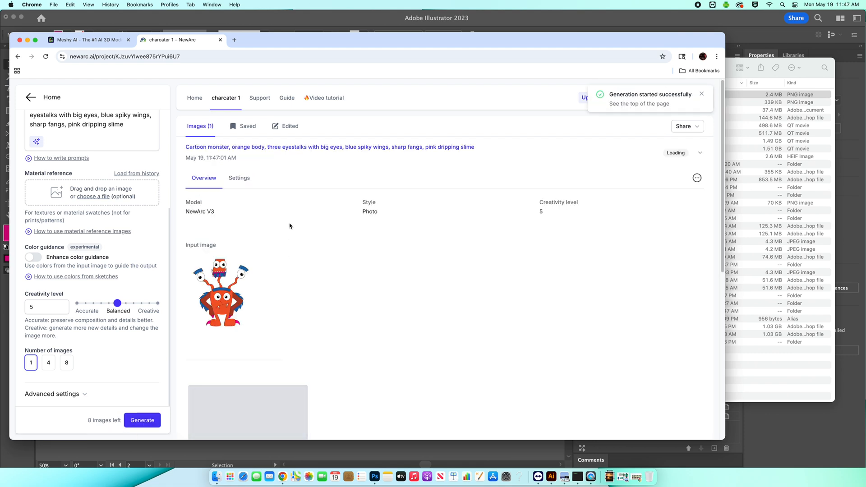
{"action": "scroll", "coordinate": [363, 301], "scroll_direction": "down", "scroll_amount": 5}
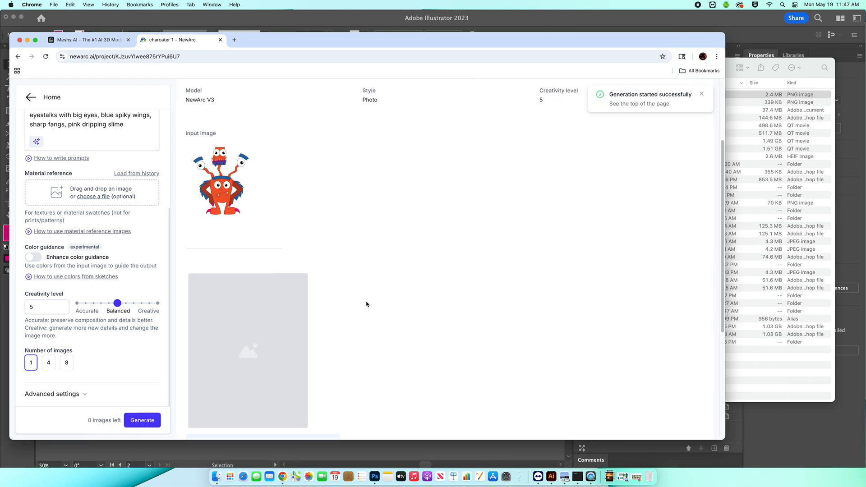
{"action": "scroll", "coordinate": [363, 302], "scroll_direction": "down", "scroll_amount": 6}
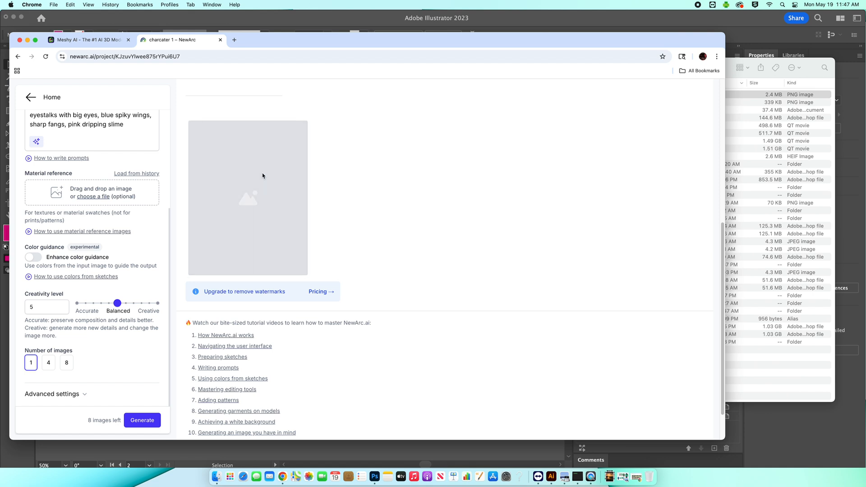
- Open Meshy's Image to 3D workspace
{"action": "left_click", "coordinate": [101, 41]}
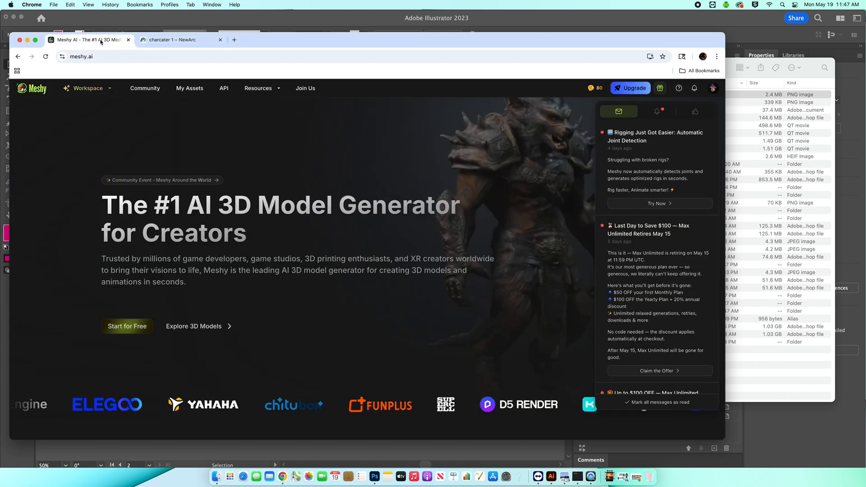
{"action": "mouse_move", "coordinate": [101, 88]}
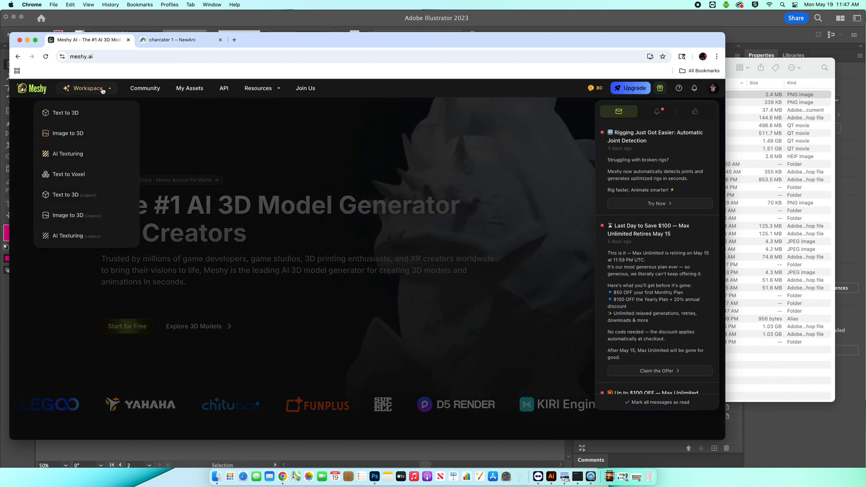
{"action": "left_click", "coordinate": [86, 134]}
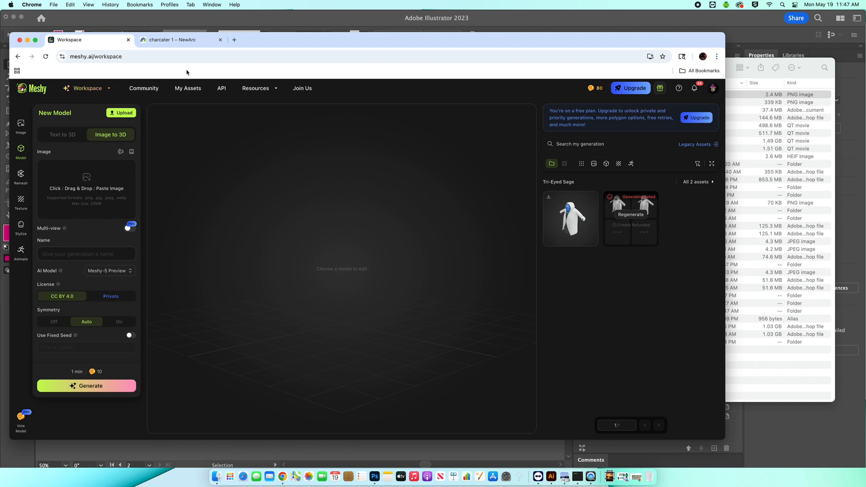
- Download the generated NewArc monster image
{"action": "left_click", "coordinate": [178, 40]}
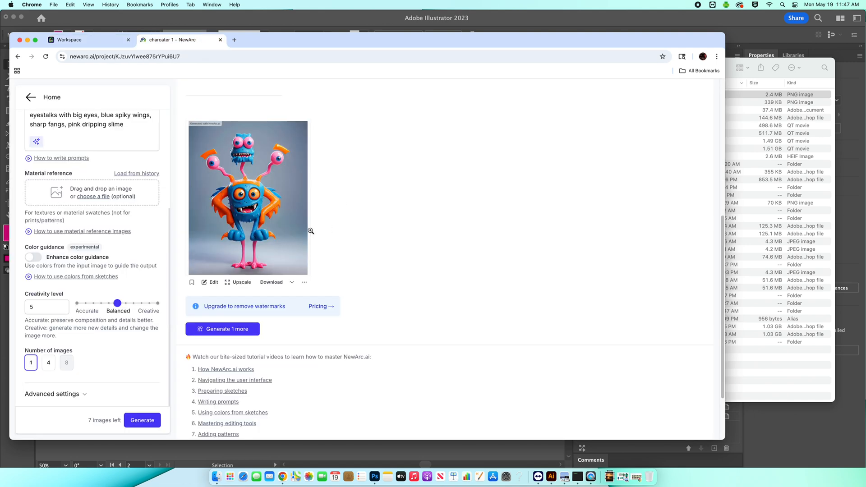
{"action": "scroll", "coordinate": [311, 233], "scroll_direction": "up", "scroll_amount": 2}
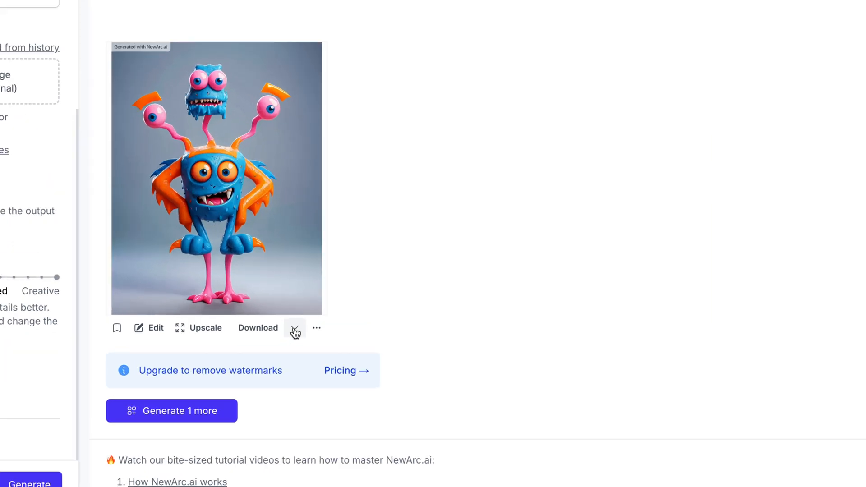
{"action": "left_click", "coordinate": [292, 333]}
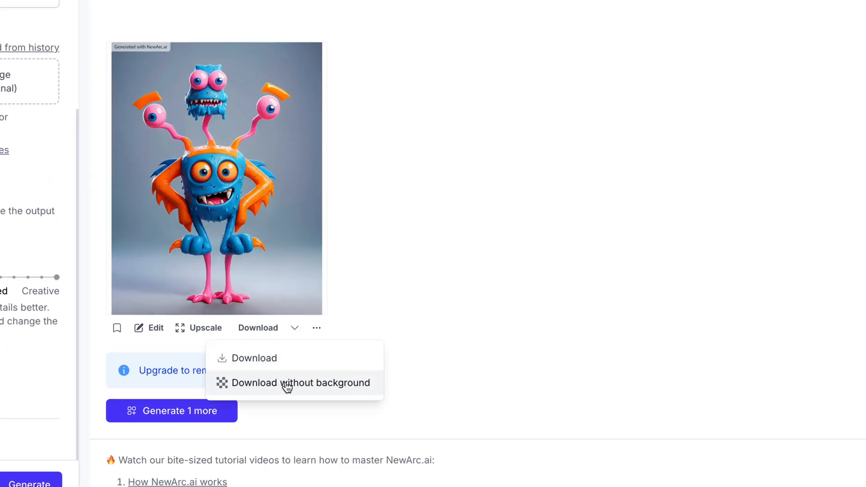
{"action": "left_click", "coordinate": [267, 358]}
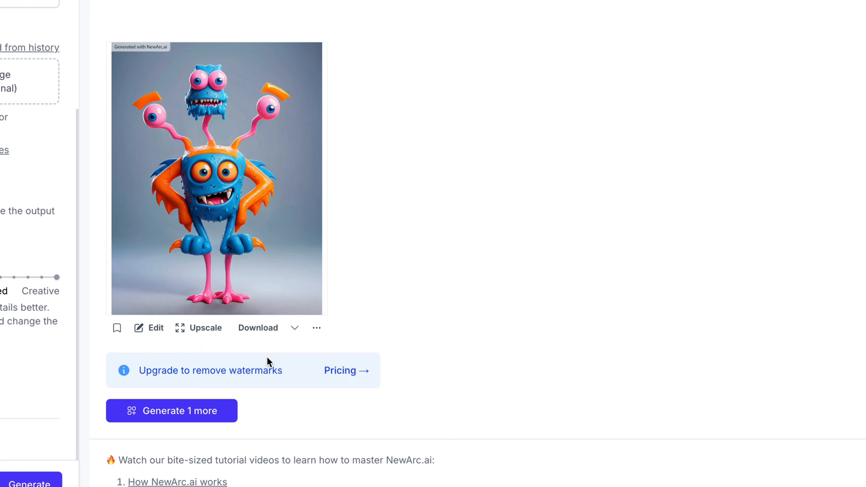
- Download the monster image again without background as a transparent PNG
{"action": "left_click", "coordinate": [295, 328]}
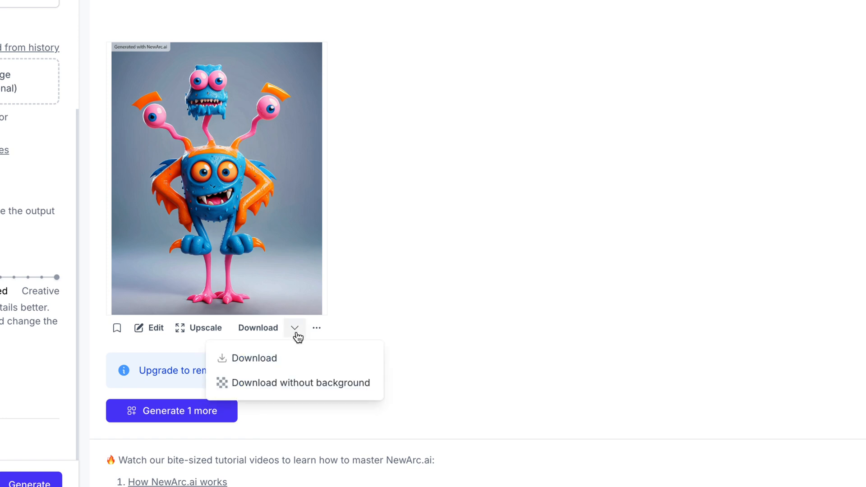
{"action": "left_click", "coordinate": [279, 383]}
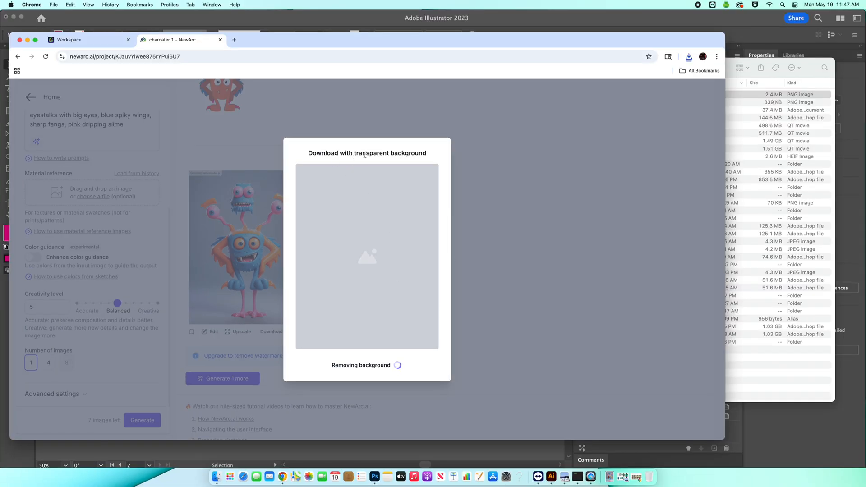
{"action": "left_click", "coordinate": [414, 368]}
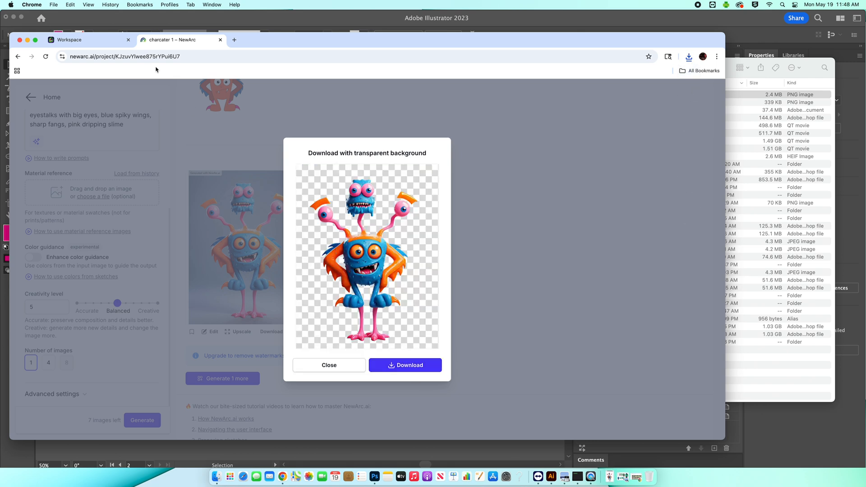
- Upload the downloaded transparent-background monster PNG to Image to 3D and generate a model from it
{"action": "left_click", "coordinate": [103, 43]}
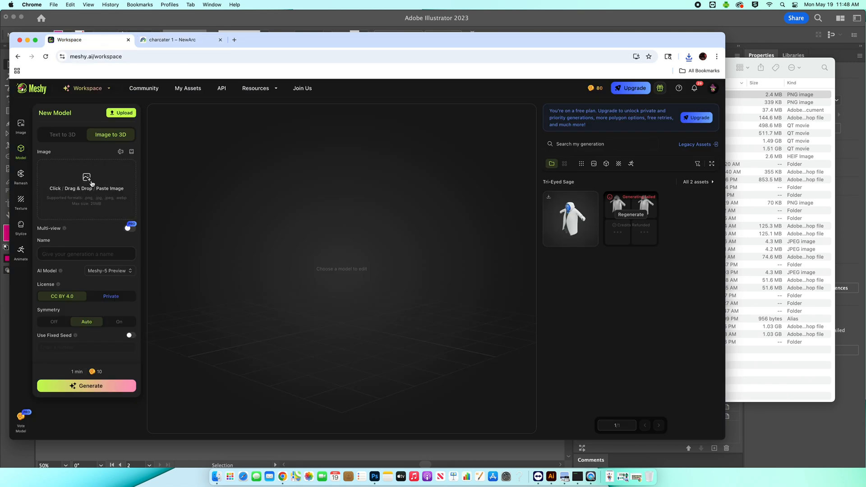
{"action": "left_click", "coordinate": [217, 478]}
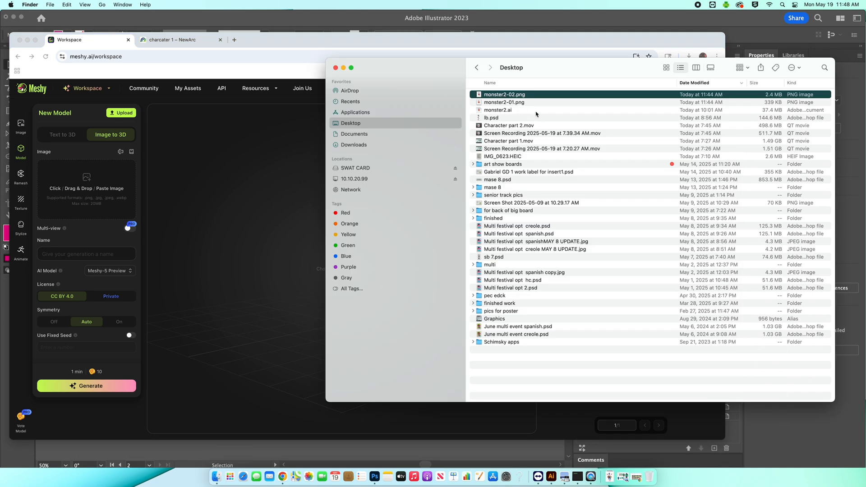
{"action": "left_click", "coordinate": [387, 145]}
{"action": "left_click", "coordinate": [552, 94]}
{"action": "key", "text": "space"}
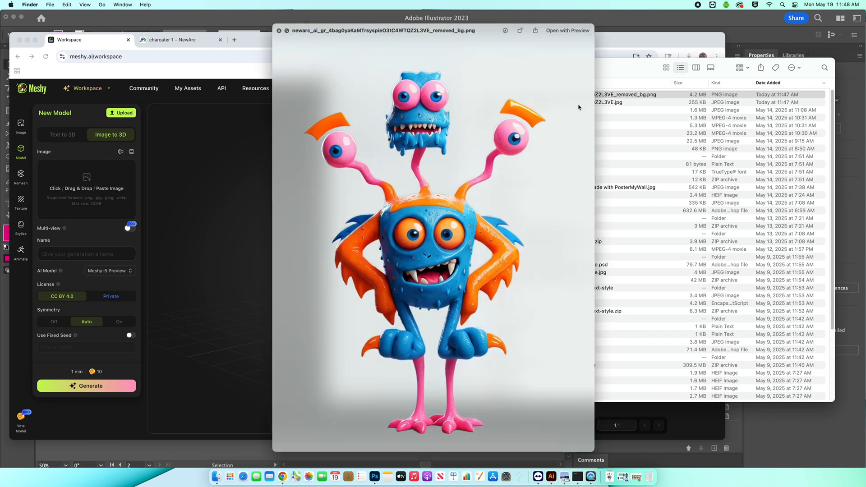
{"action": "key", "text": "Down"}
{"action": "key", "text": "Up"}
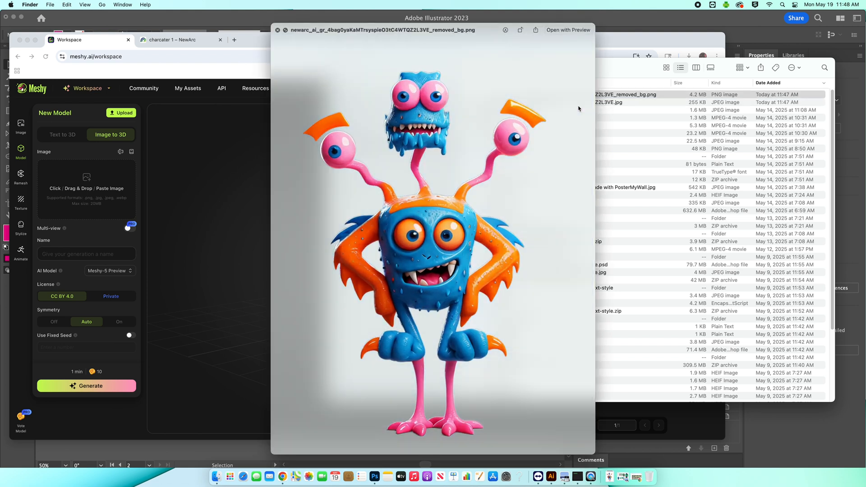
{"action": "key", "text": "space"}
{"action": "left_click_drag", "start_coordinate": [585, 95], "coordinate": [85, 188]}
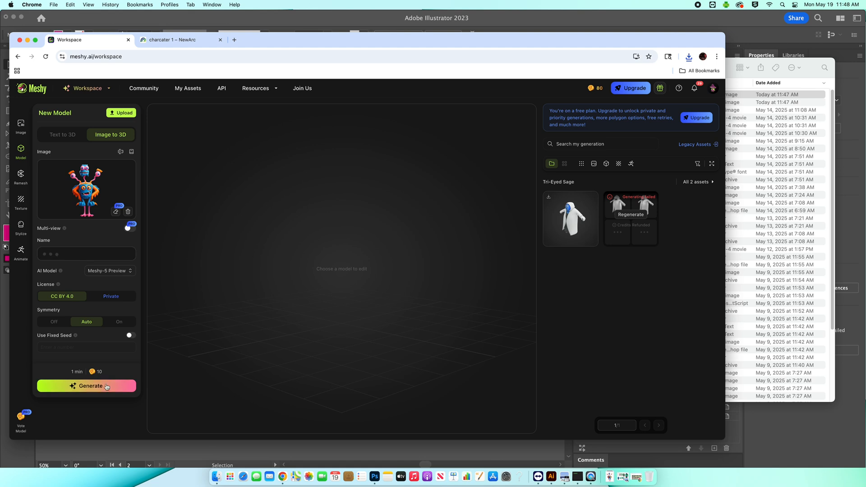
{"action": "left_click", "coordinate": [89, 388]}
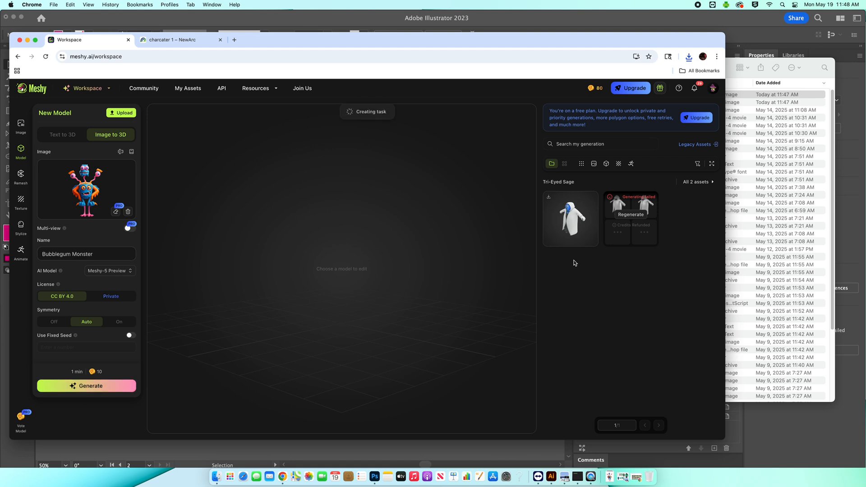
- Delete the failed generation and the older Tri-Eyed Sage asset from the generation list
{"action": "left_click", "coordinate": [652, 239]}
{"action": "left_click", "coordinate": [456, 283]}
{"action": "left_click", "coordinate": [591, 240]}
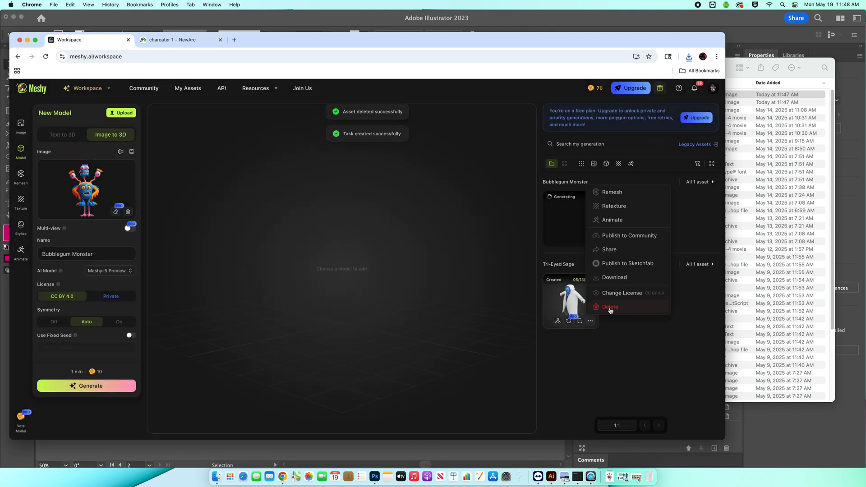
{"action": "left_click", "coordinate": [610, 307]}
{"action": "left_click", "coordinate": [454, 283]}
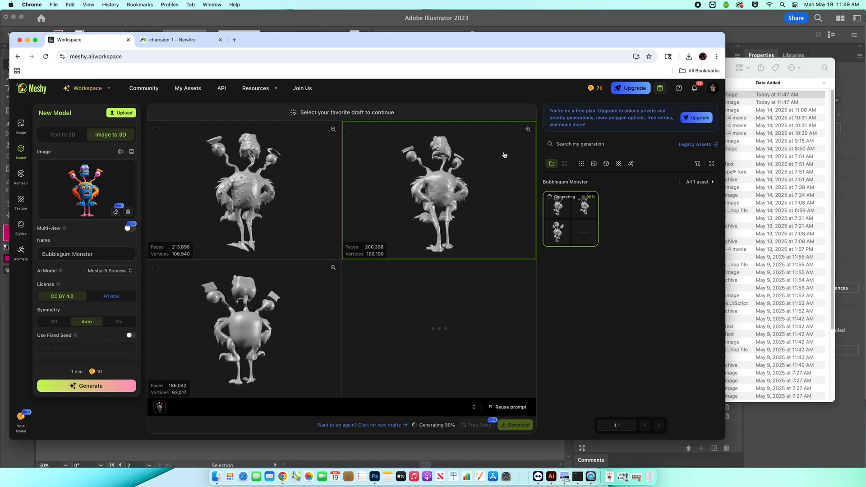
- Try to confirm the top-right draft with 10K triangle textured generation
{"action": "left_click", "coordinate": [463, 179]}
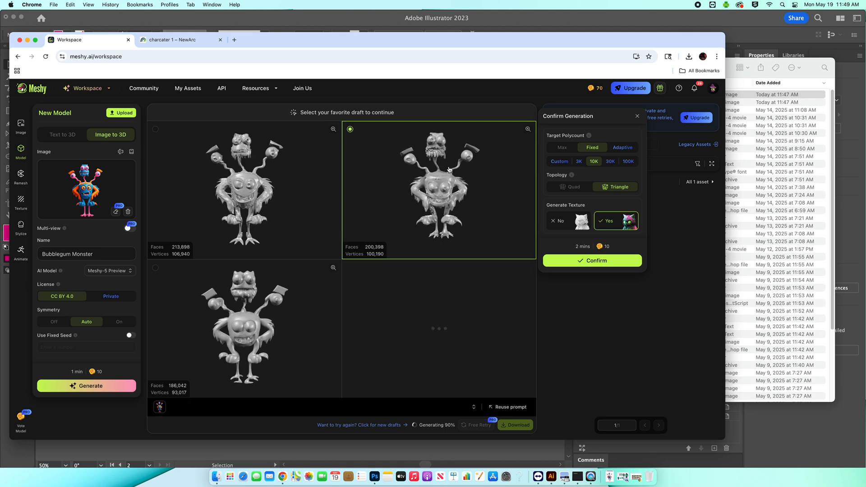
{"action": "left_click", "coordinate": [596, 262]}
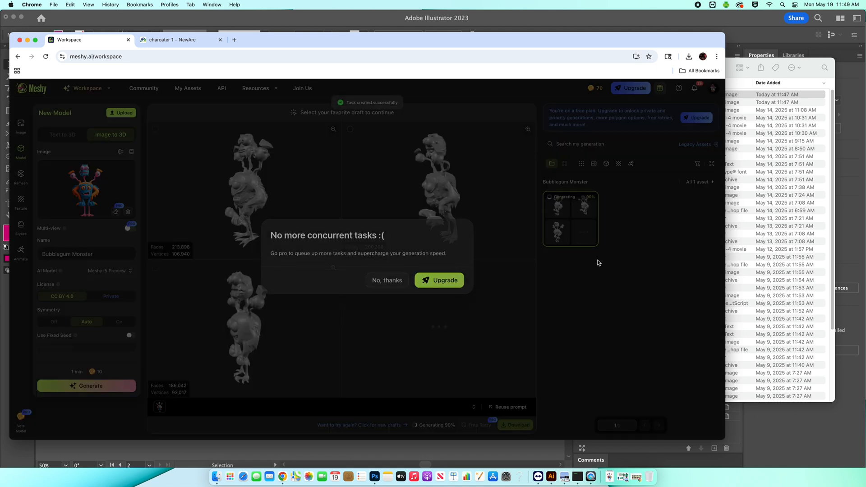
{"action": "left_click", "coordinate": [393, 284]}
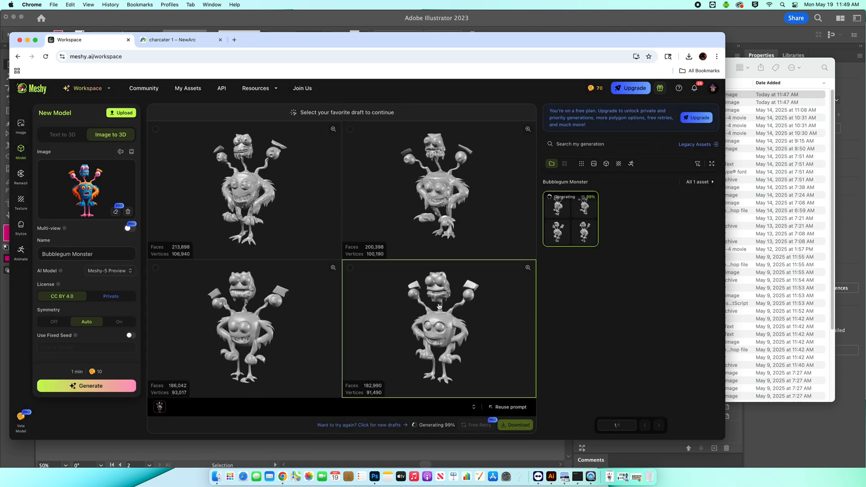
- Select the top-right draft again and confirm textured generation with the 10K triangle settings
{"action": "left_click", "coordinate": [442, 221]}
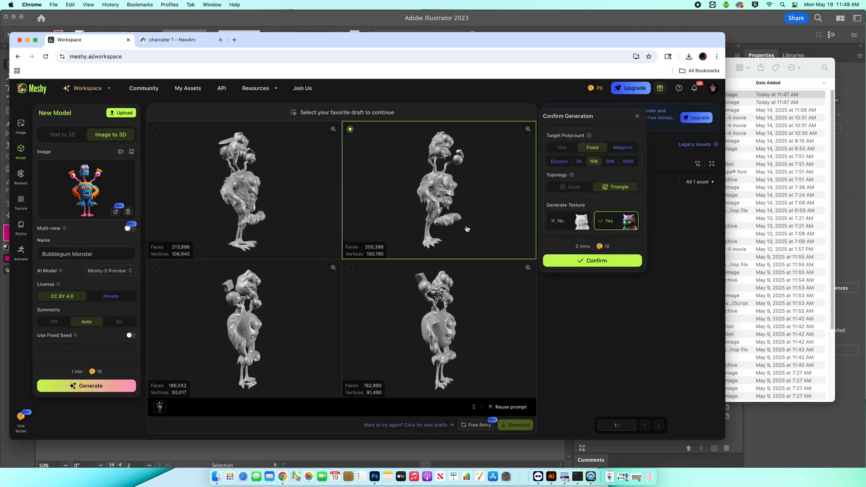
{"action": "left_click", "coordinate": [593, 261]}
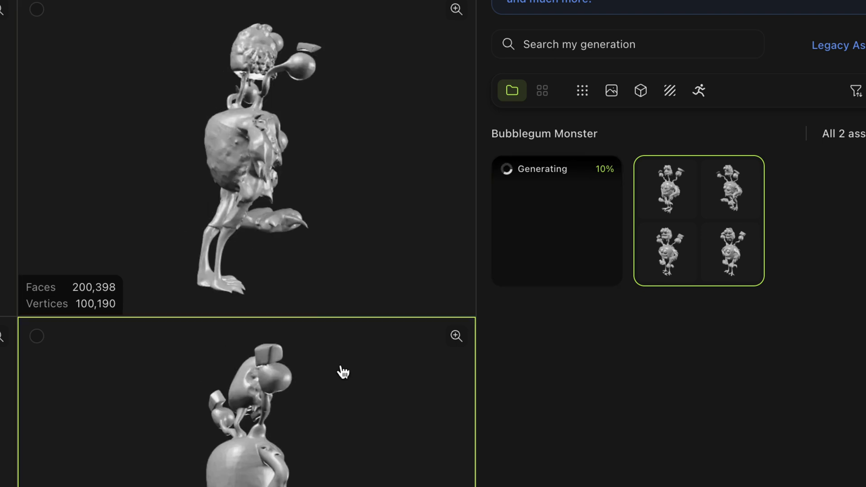
{"action": "left_click", "coordinate": [562, 209]}
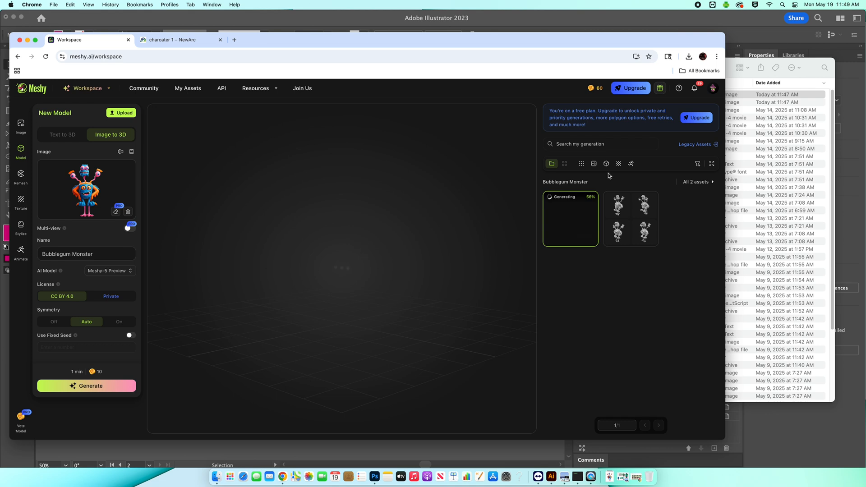
- Open a student's project 6 folder inside the P.4 Day 1 class on the network server
{"action": "left_click", "coordinate": [732, 61]}
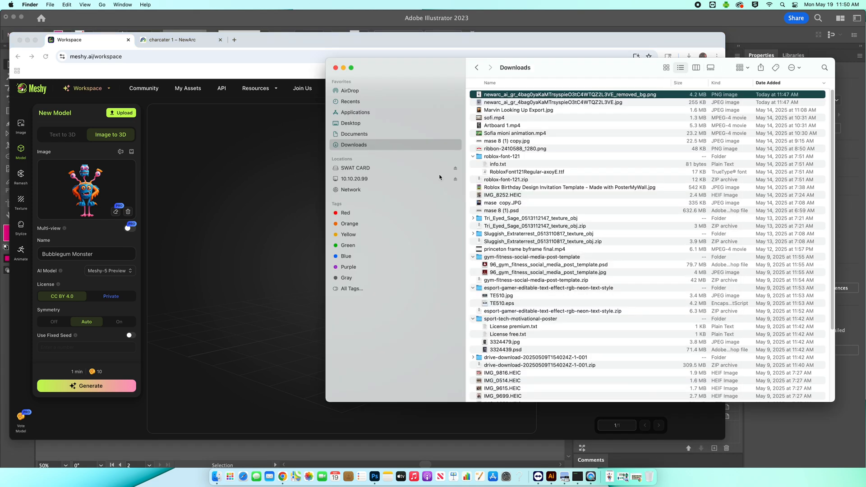
{"action": "left_click", "coordinate": [385, 179]}
{"action": "left_click", "coordinate": [696, 68]}
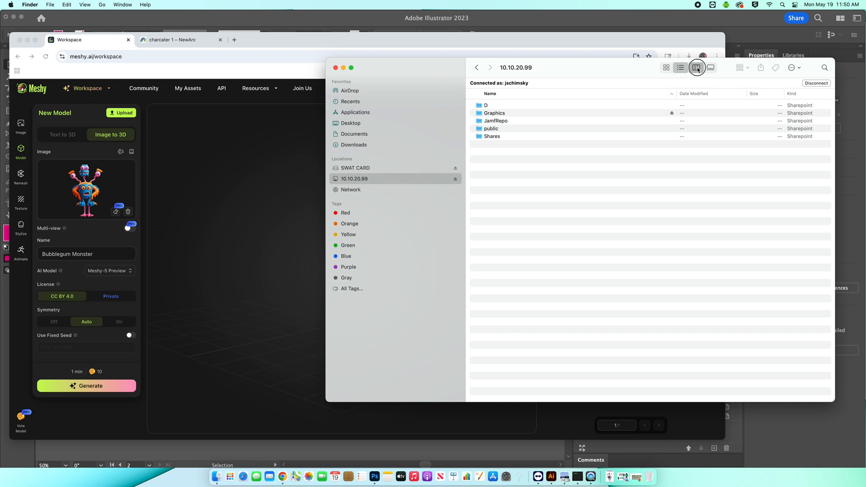
{"action": "left_click", "coordinate": [512, 152]}
{"action": "left_click", "coordinate": [621, 93]}
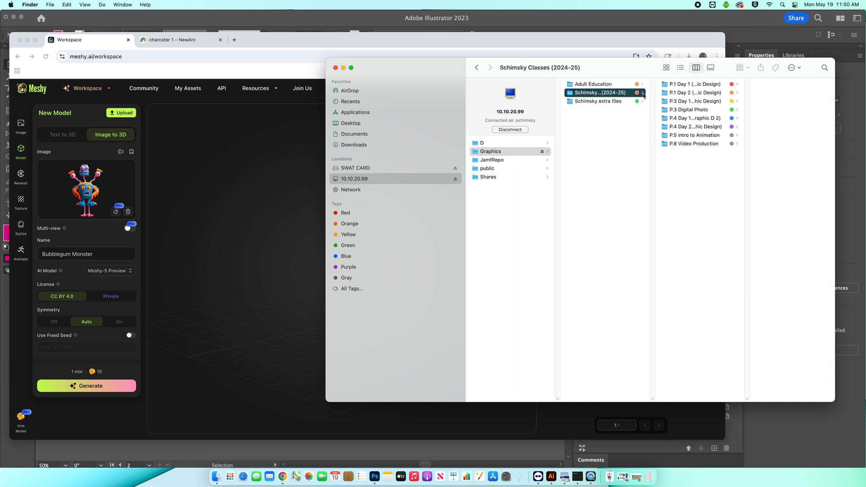
{"action": "left_click", "coordinate": [710, 118]}
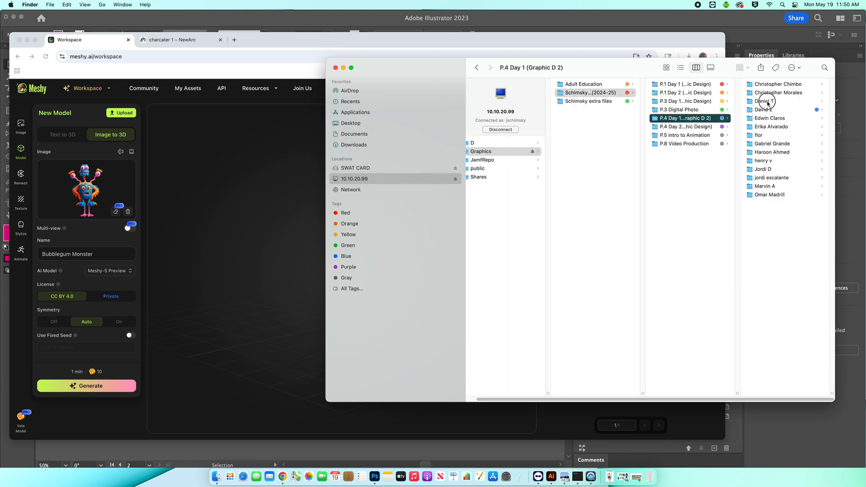
{"action": "left_click", "coordinate": [766, 101]}
{"action": "left_click", "coordinate": [780, 117]}
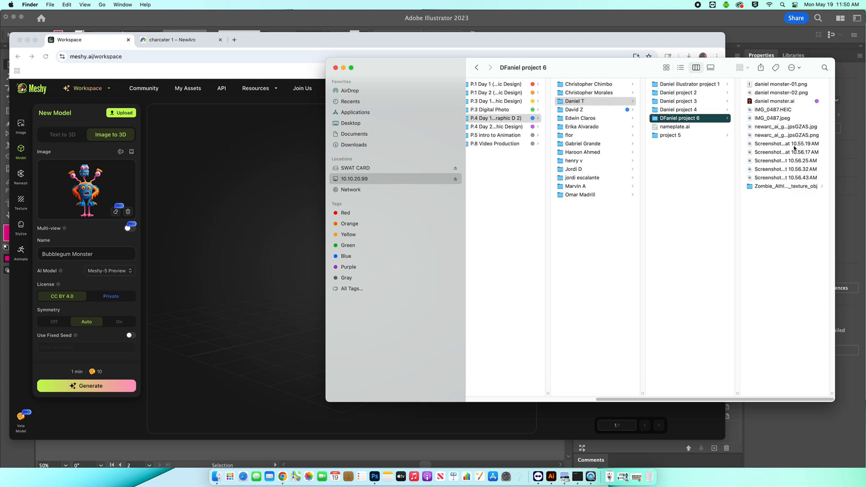
- Preview the student's zombie model screenshots one after another
{"action": "left_click", "coordinate": [776, 144]}
{"action": "key", "text": "space"}
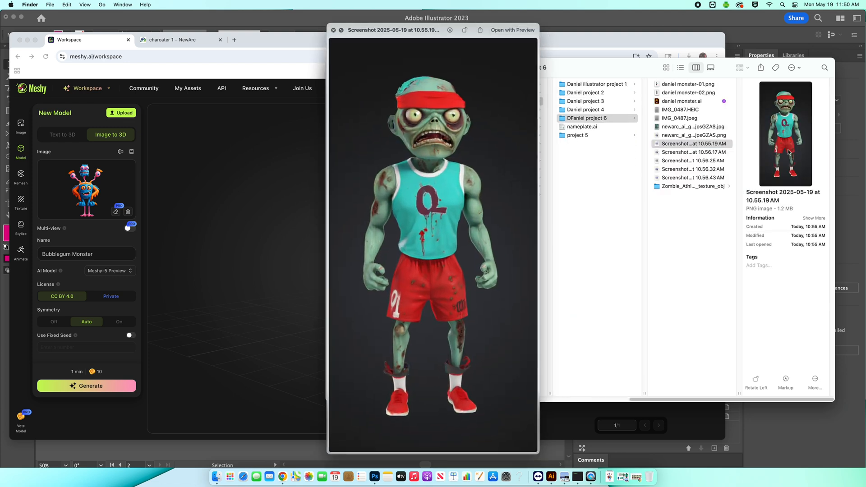
{"action": "key", "text": "Down"}
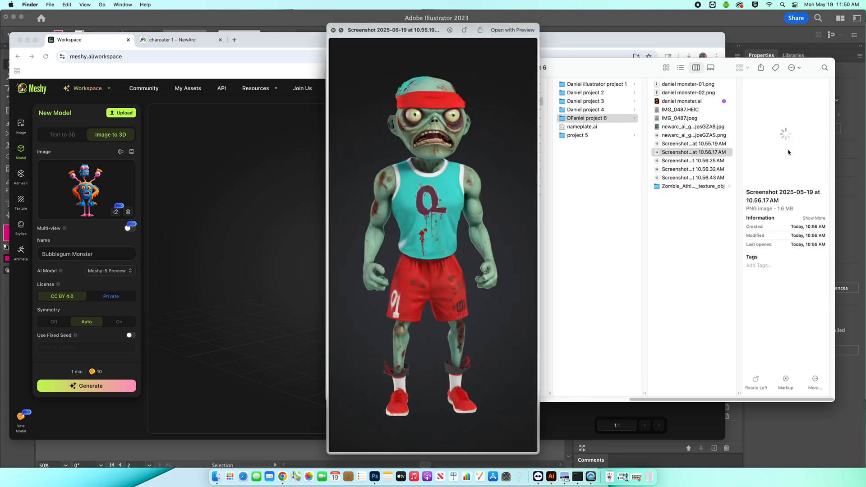
{"action": "key", "text": "Down"}
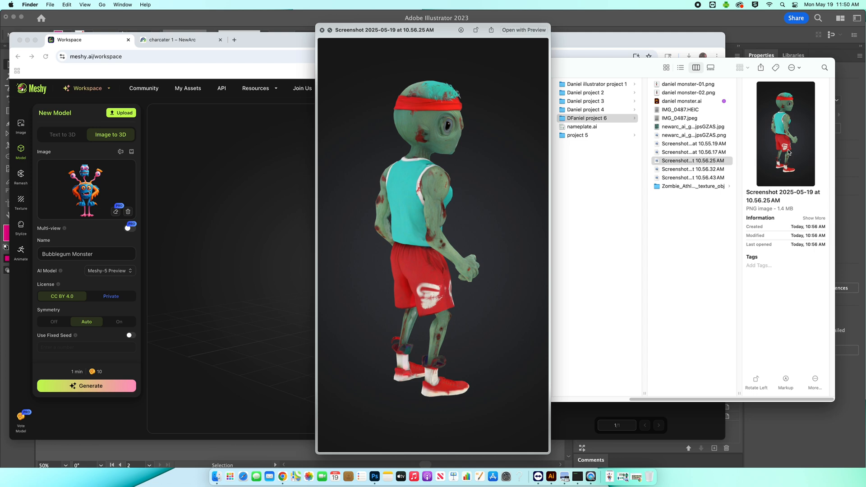
{"action": "key", "text": "Down"}
{"action": "key", "text": "Down"}
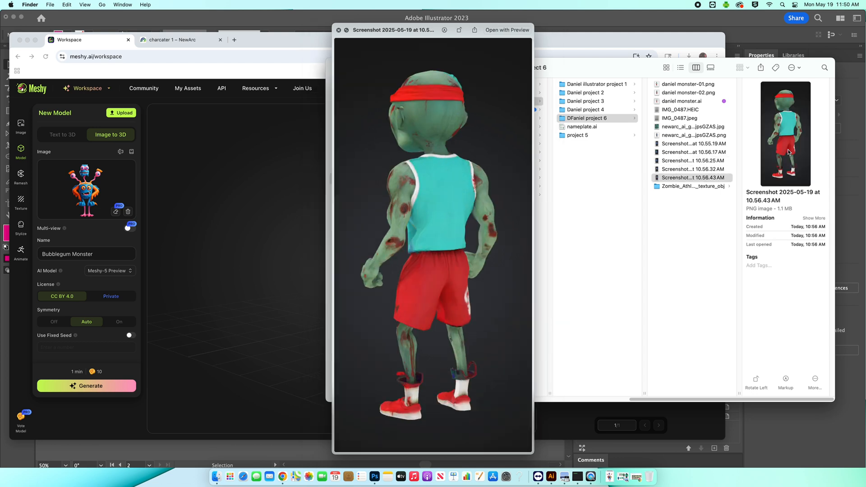
{"action": "key", "text": "space"}
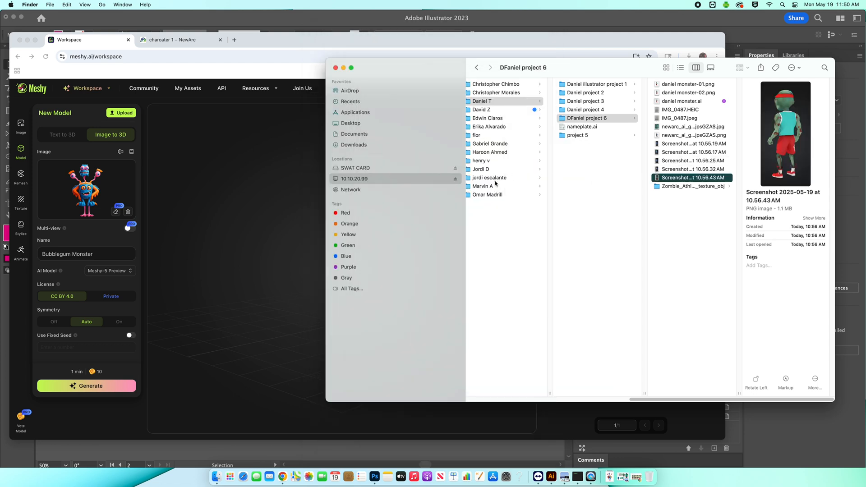
- Open another student's project 6 folder on the network server and select its first screenshot
{"action": "left_click", "coordinate": [496, 195]}
{"action": "left_click", "coordinate": [609, 102]}
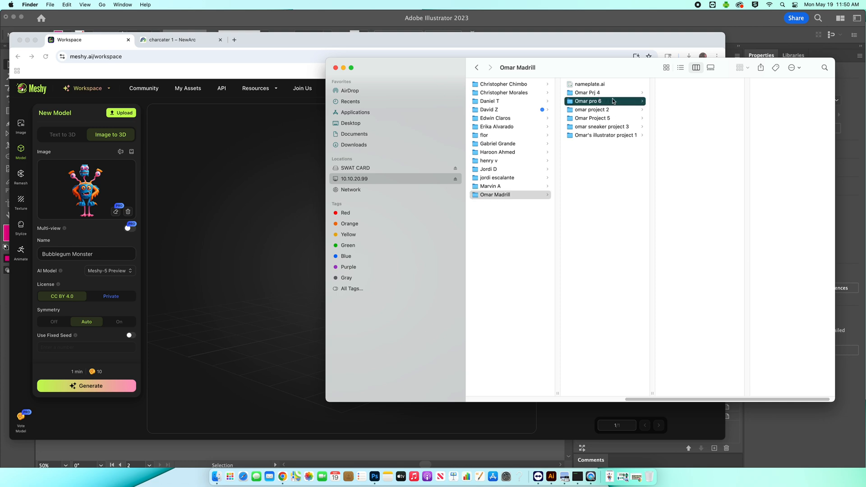
{"action": "left_click", "coordinate": [717, 153]}
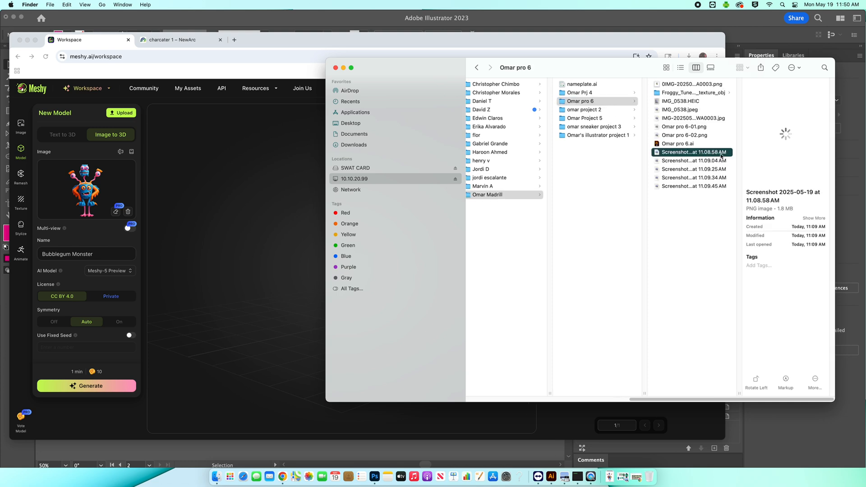
- Preview the student's frog model screenshots one after another in Quick Look
{"action": "key", "text": "space"}
{"action": "key", "text": "Down"}
{"action": "key", "text": "Down"}
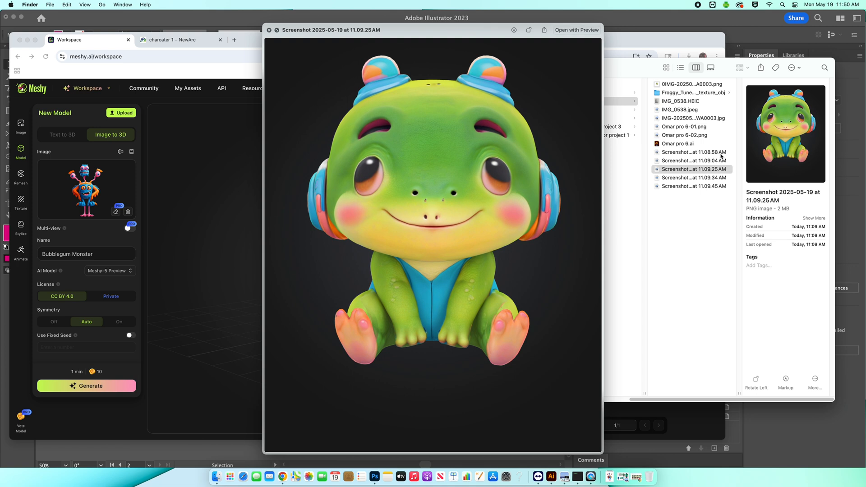
{"action": "key", "text": "Down"}
{"action": "key", "text": "Down"}
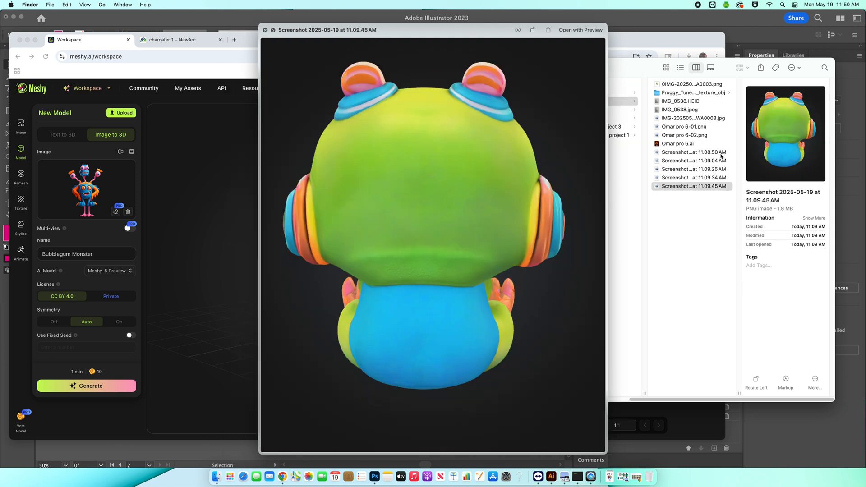
{"action": "key", "text": "space"}
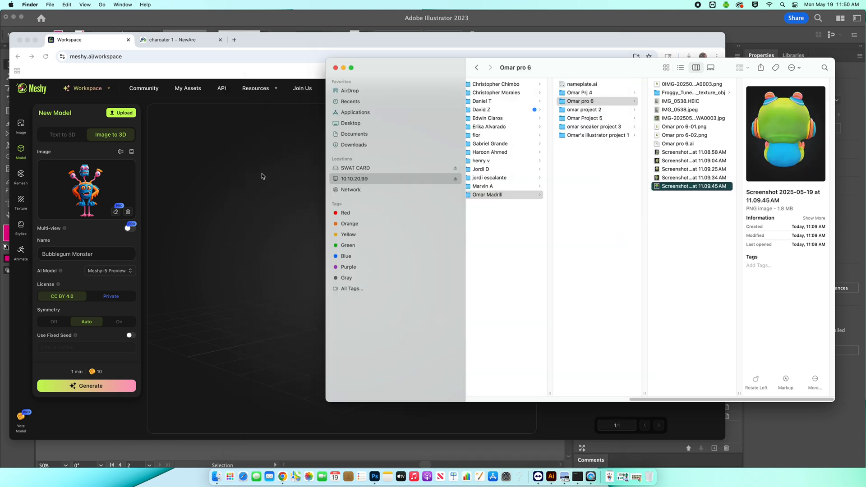
- Check the Meshy textured model generation progress before returning to the class folders on the server
{"action": "left_click", "coordinate": [268, 176]}
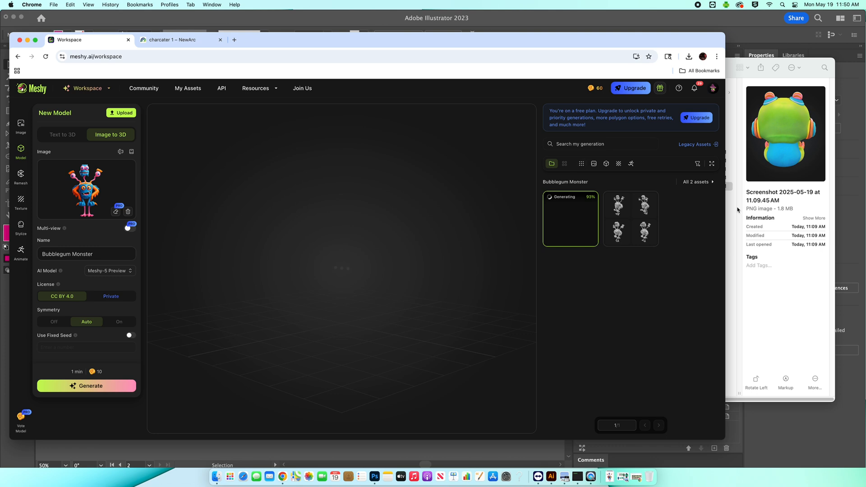
{"action": "left_click", "coordinate": [754, 206]}
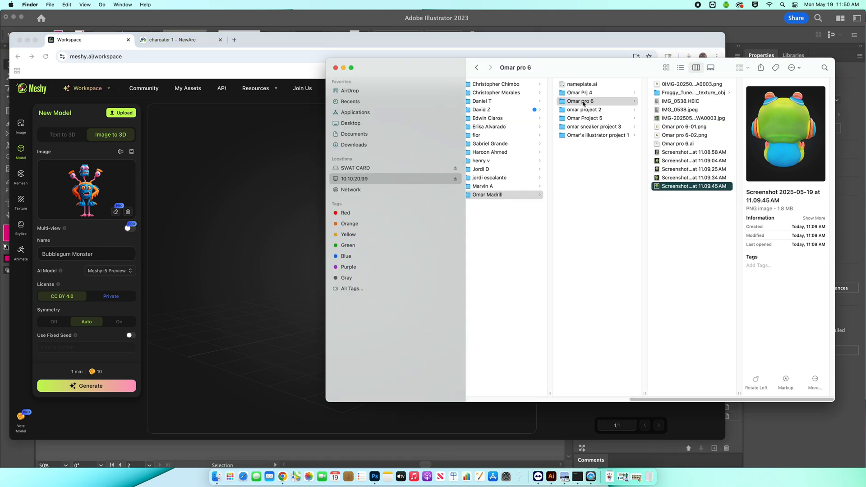
{"action": "scroll", "coordinate": [545, 135], "scroll_direction": "left", "scroll_amount": 2}
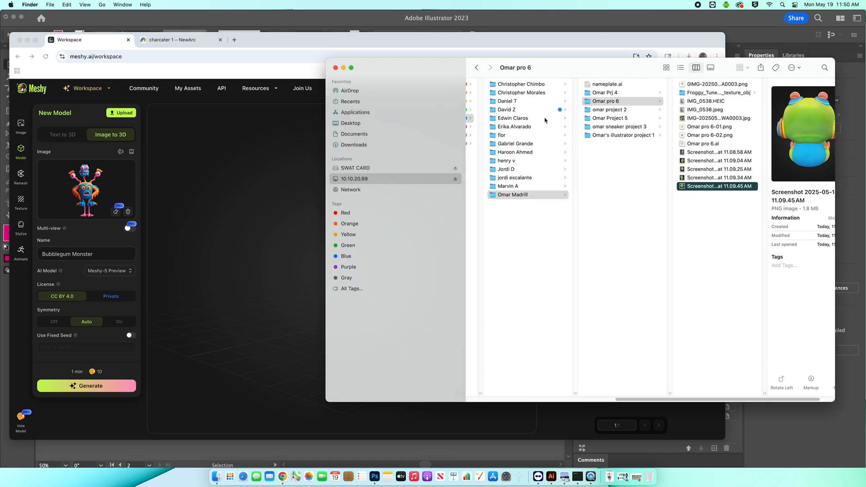
- Browse other students' folders and preview the character design sheet in one student's project 6 folder
{"action": "left_click", "coordinate": [524, 186]}
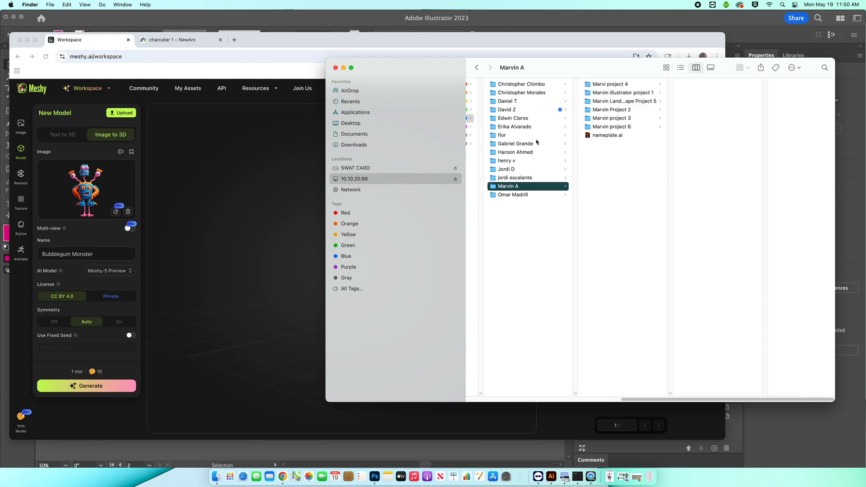
{"action": "left_click", "coordinate": [521, 93]}
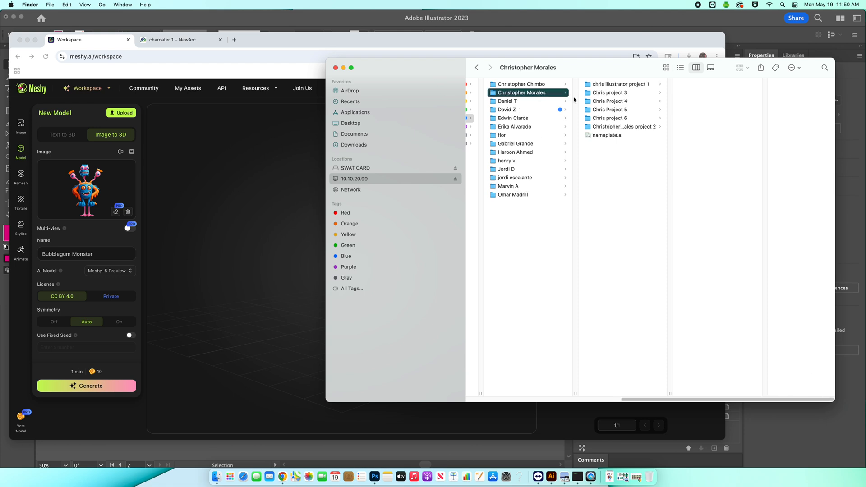
{"action": "left_click", "coordinate": [525, 128]}
{"action": "left_click", "coordinate": [523, 135]}
{"action": "left_click", "coordinate": [605, 93]}
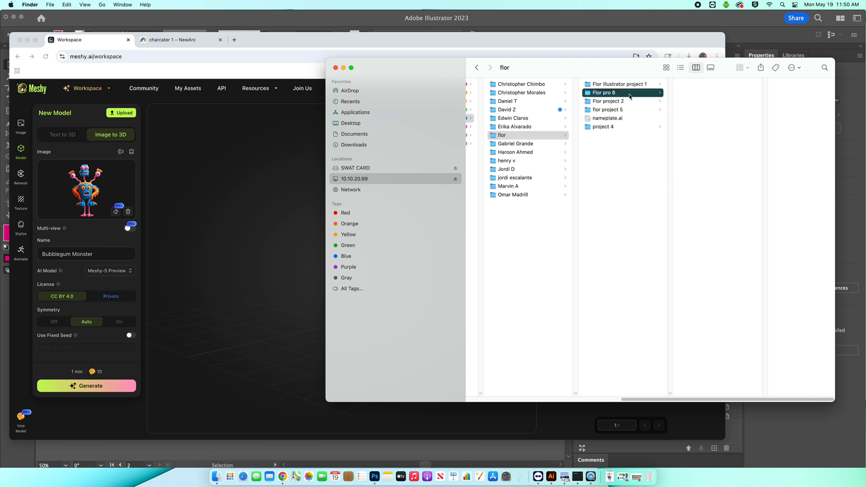
{"action": "left_click", "coordinate": [718, 111]}
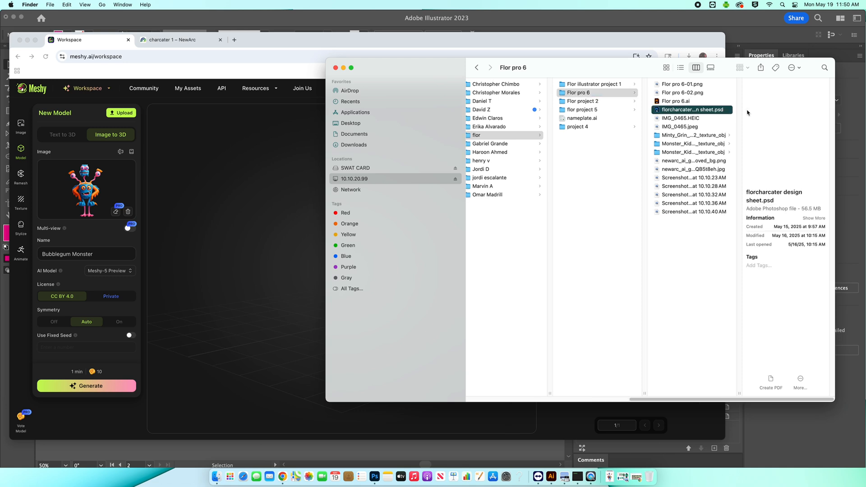
{"action": "key", "text": "space"}
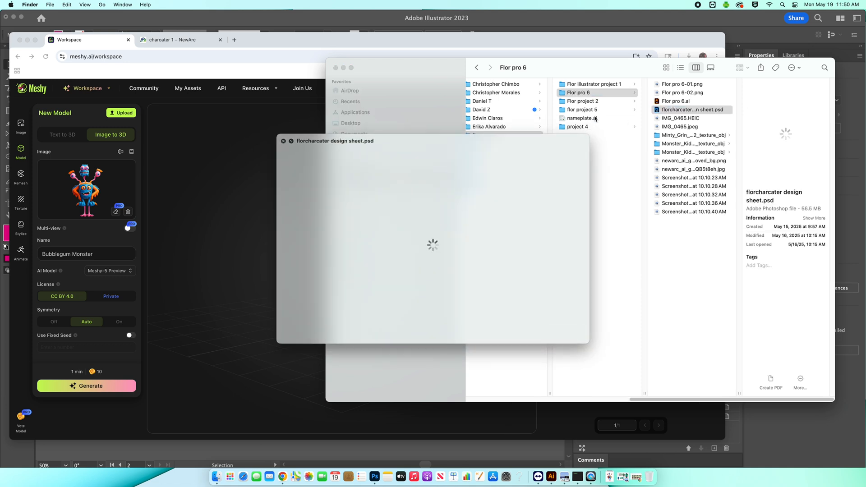